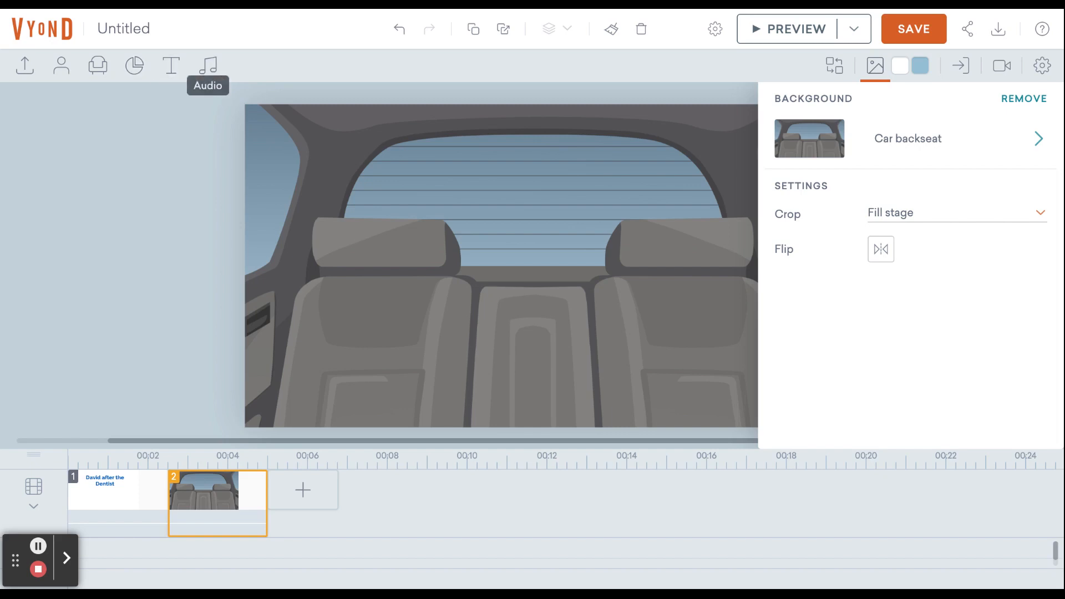
- Search the character library for "kid" and add the brown-haired boy in a red shirt and teal shorts to the car scene
{"action": "left_click", "coordinate": [61, 65]}
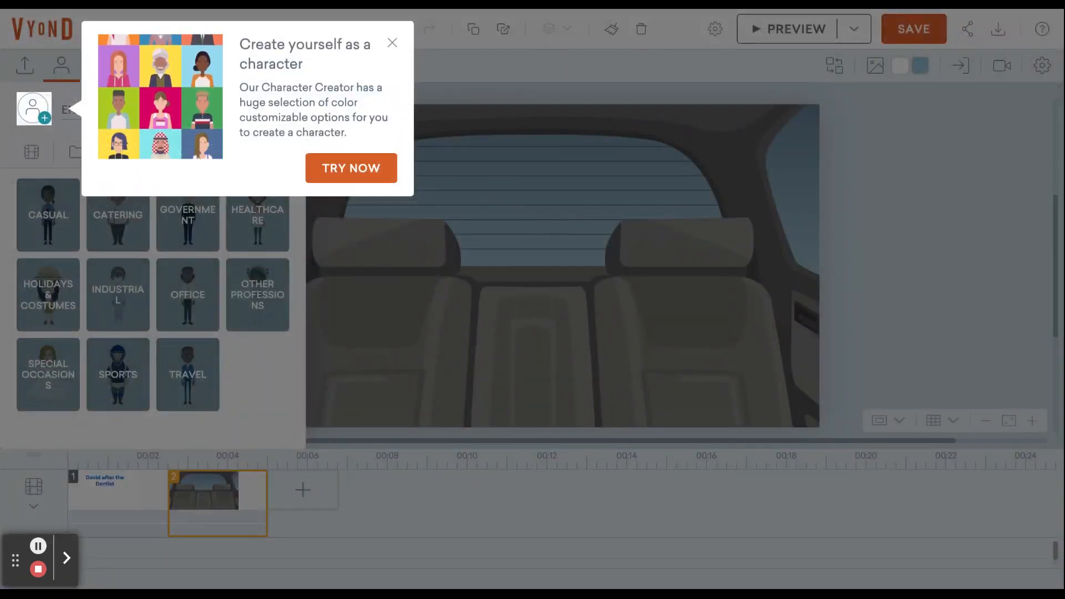
{"action": "left_click", "coordinate": [392, 42]}
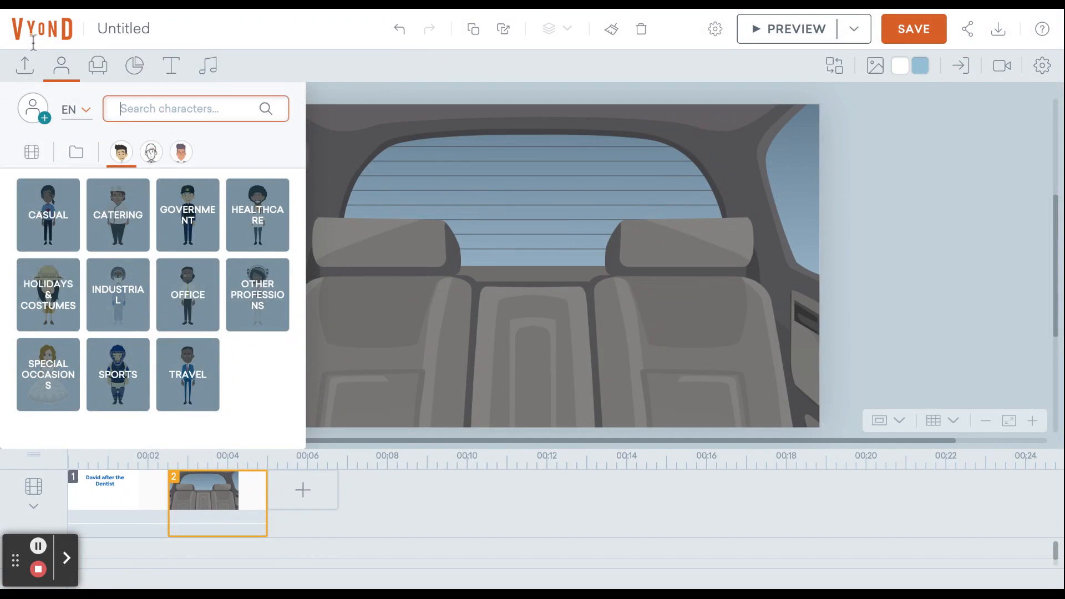
{"action": "type", "text": "kid"}
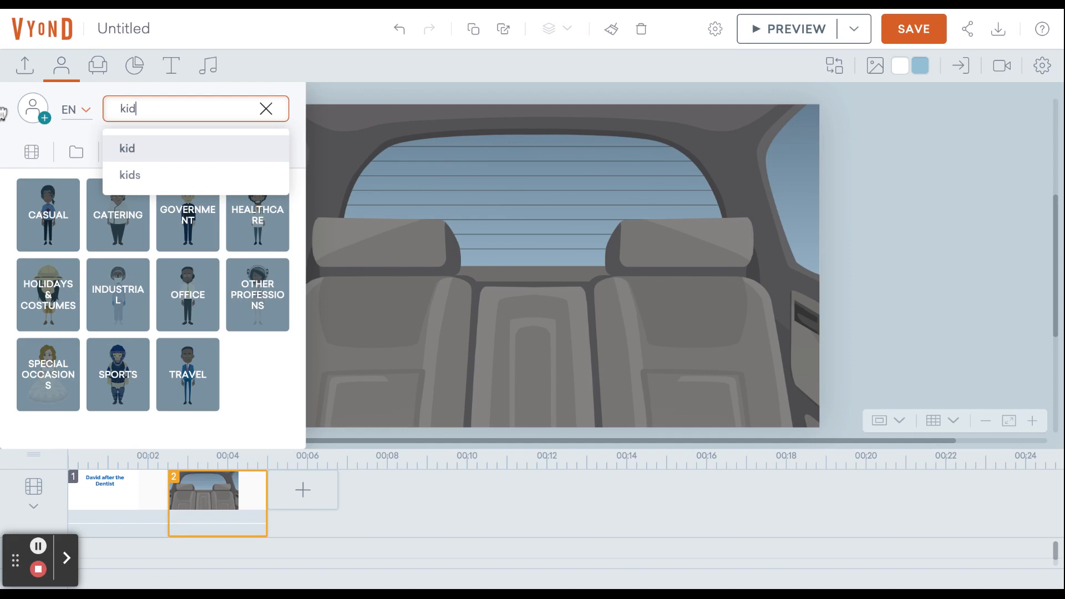
{"action": "key", "text": "Return"}
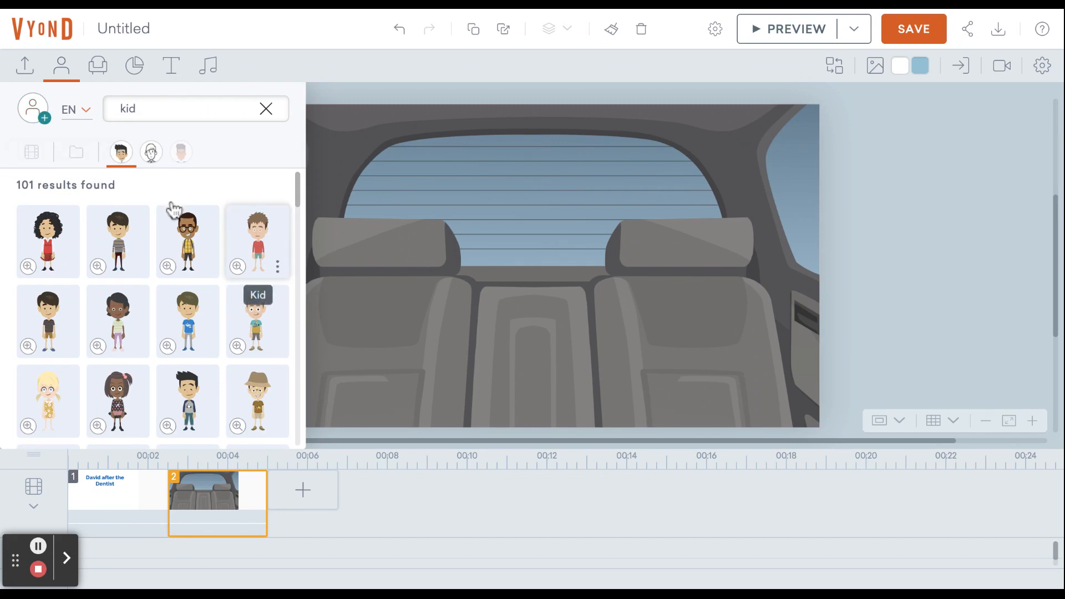
{"action": "left_click", "coordinate": [256, 227]}
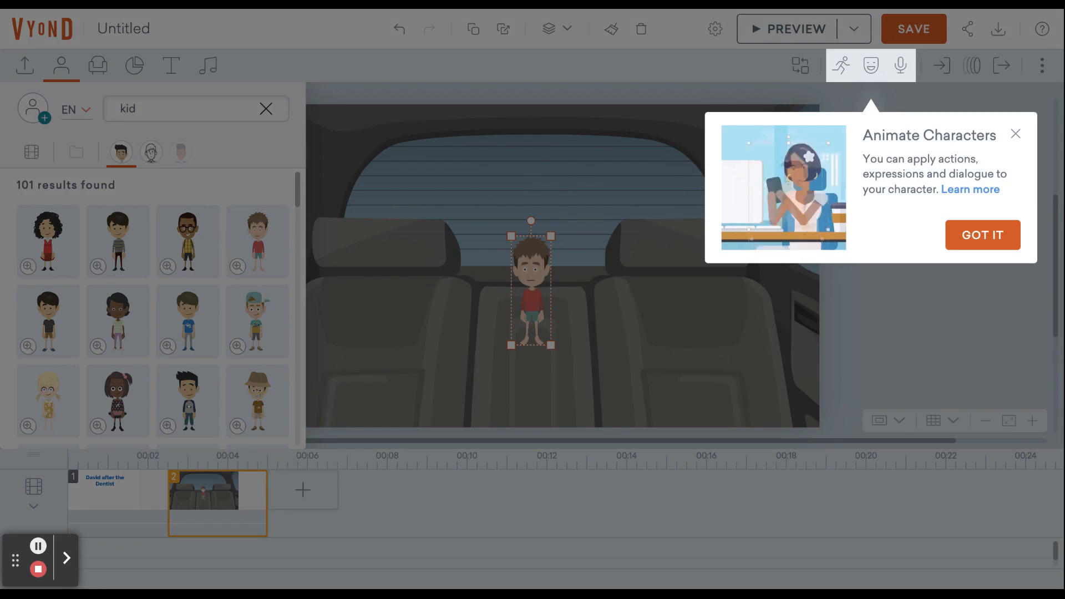
{"action": "left_click", "coordinate": [1015, 134]}
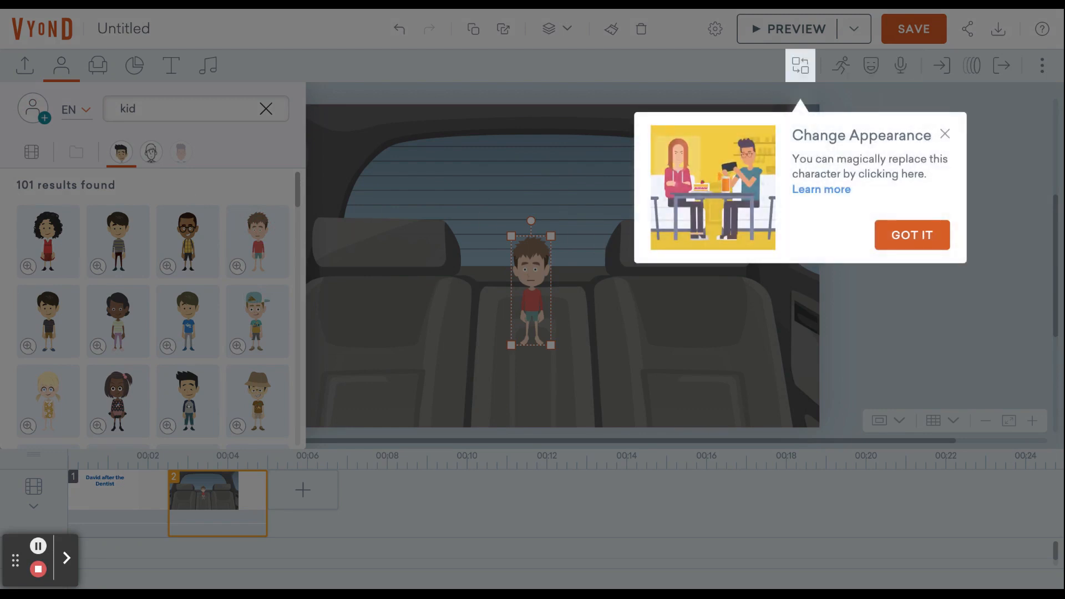
{"action": "left_click", "coordinate": [912, 235]}
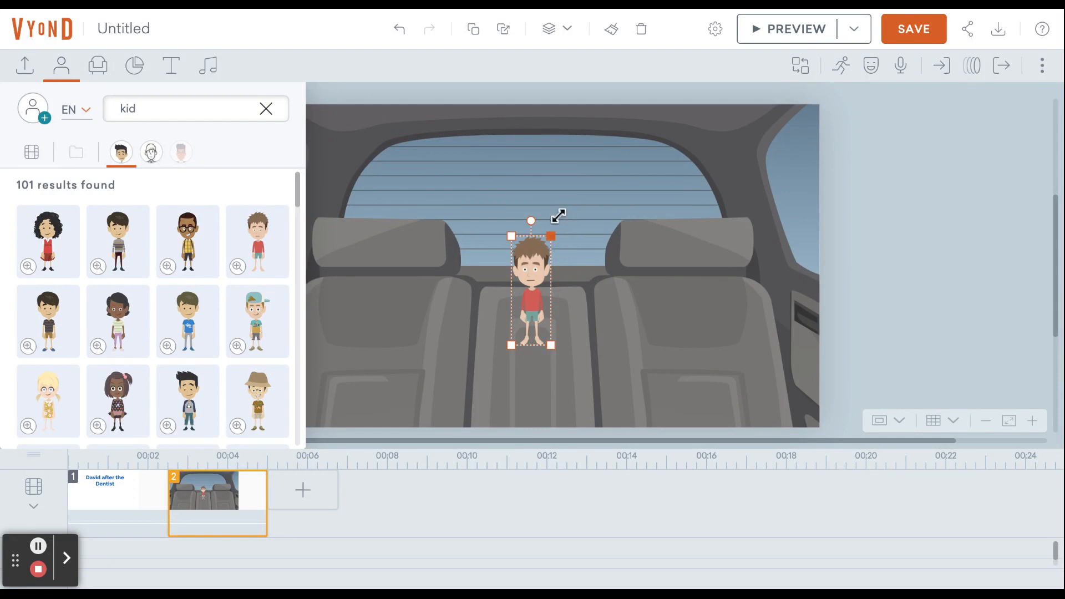
- Enlarge the boy and position him in front of the back seat beneath the right-hand headrest, with his legs below the stage edge
{"action": "left_click_drag", "start_coordinate": [558, 215], "coordinate": [733, 138]}
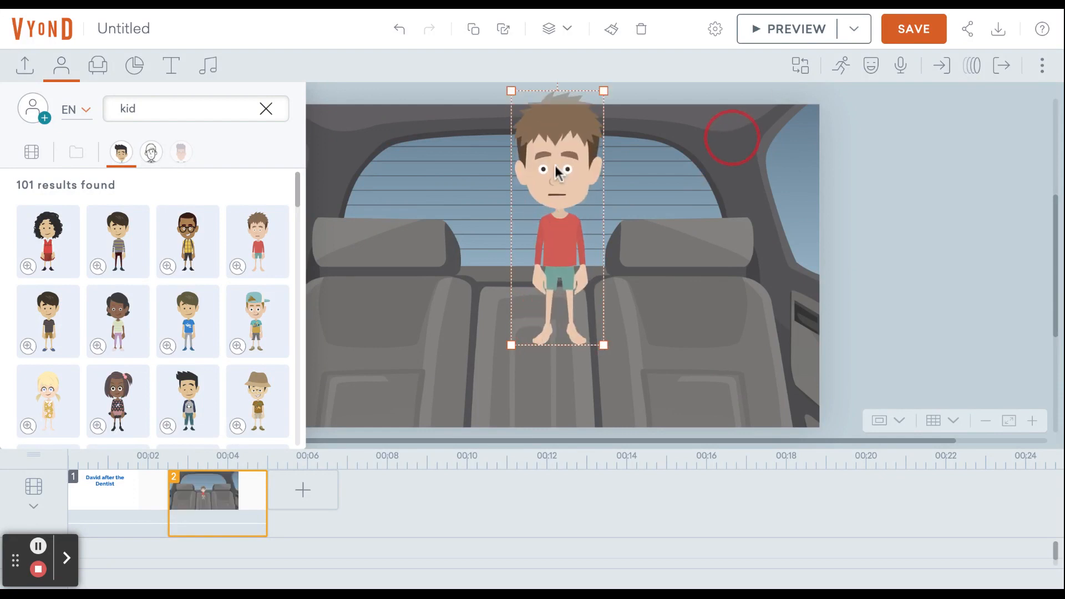
{"action": "left_click_drag", "start_coordinate": [550, 205], "coordinate": [694, 294]}
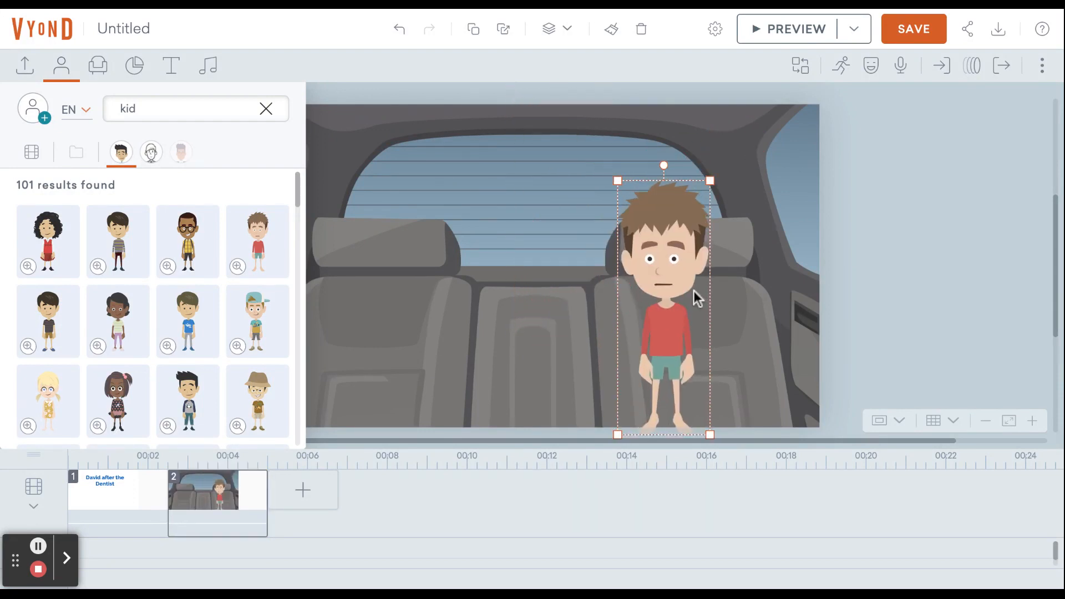
{"action": "left_click_drag", "start_coordinate": [668, 261], "coordinate": [690, 358]}
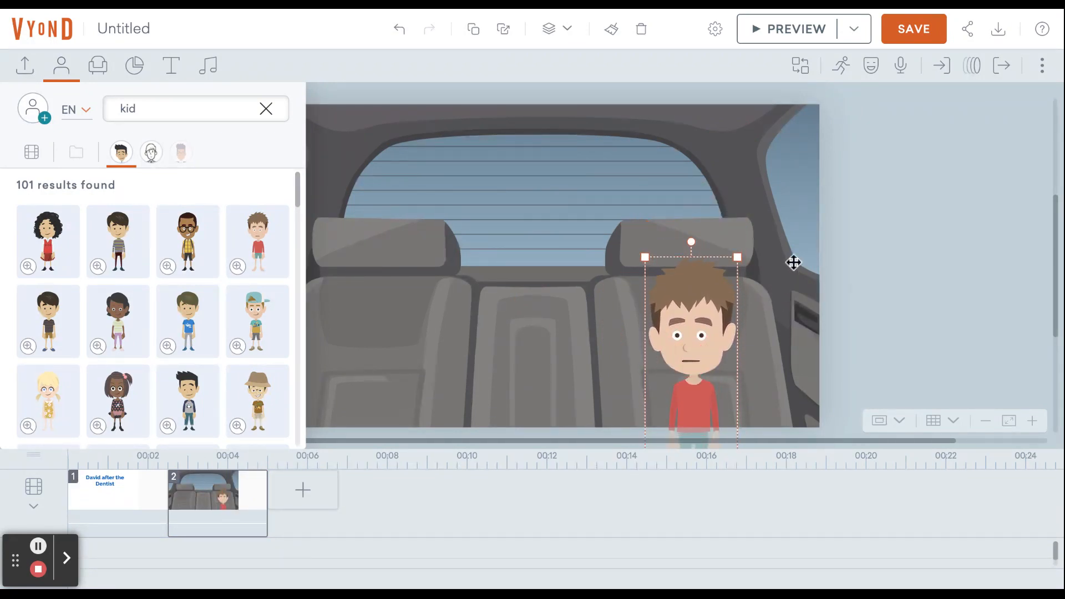
{"action": "left_click_drag", "start_coordinate": [738, 257], "coordinate": [768, 257]}
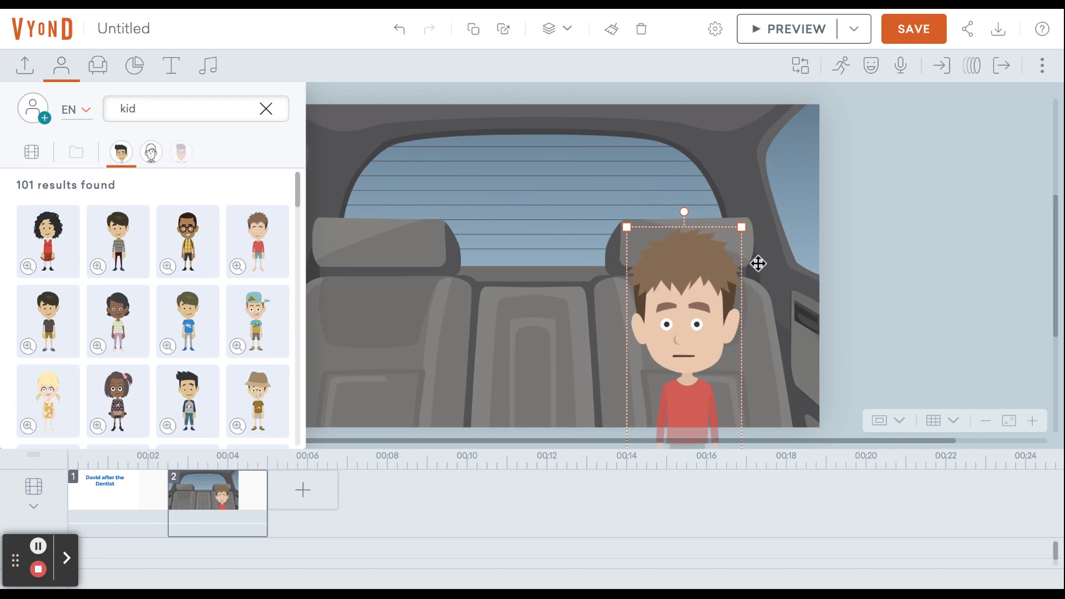
{"action": "mouse_move", "coordinate": [701, 272]}
{"action": "left_mouse_down"}
{"action": "mouse_move", "coordinate": [714, 258]}
{"action": "mouse_move", "coordinate": [706, 263]}
{"action": "left_mouse_up"}
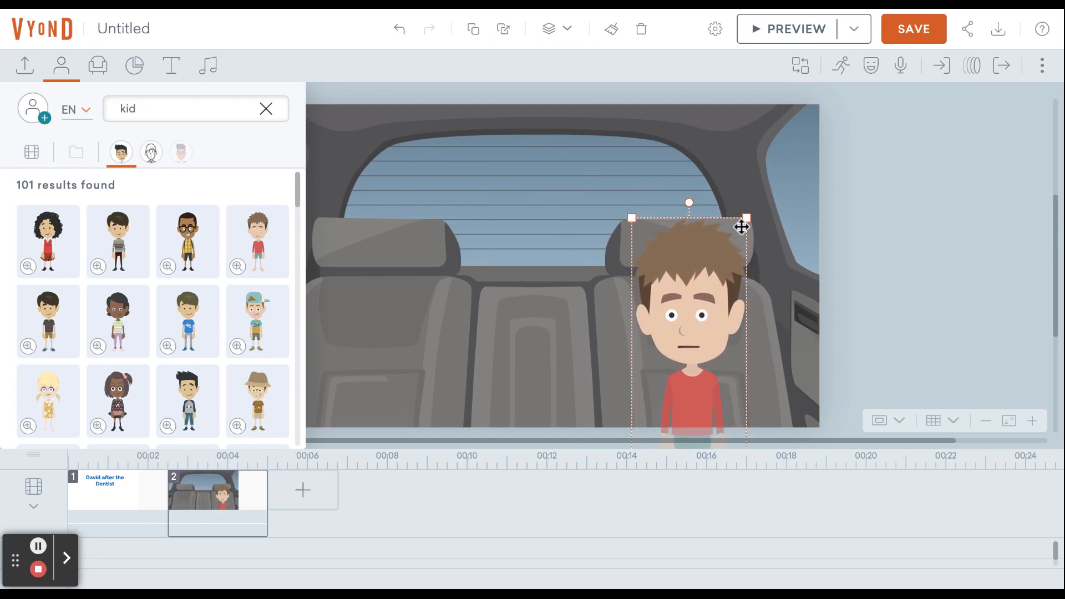
{"action": "mouse_move", "coordinate": [690, 258]}
{"action": "left_mouse_down"}
{"action": "mouse_move", "coordinate": [686, 174]}
{"action": "mouse_move", "coordinate": [683, 255]}
{"action": "left_mouse_up"}
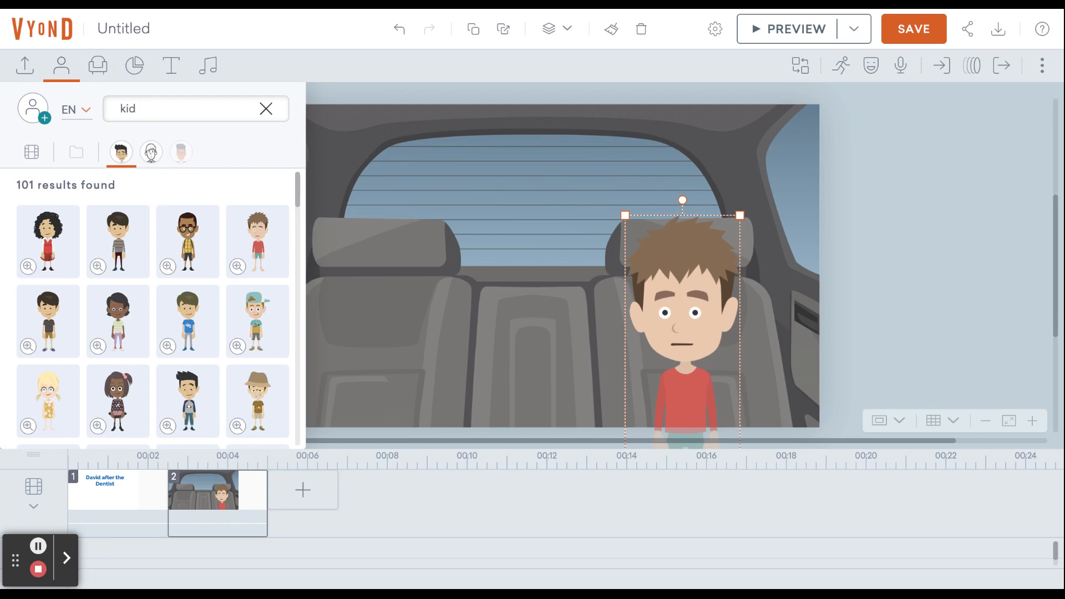
{"action": "left_click_drag", "start_coordinate": [689, 321], "coordinate": [711, 329]}
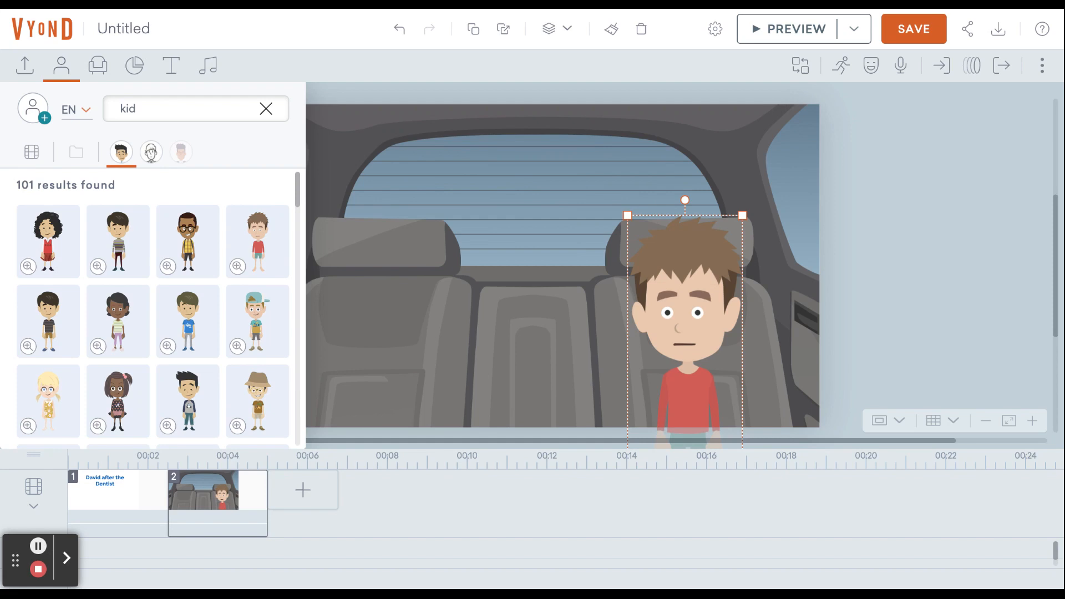
- Add a text-to-speech dialog to the boy with the text "Is this real life? I didn't feel anything."
{"action": "left_click", "coordinate": [201, 498]}
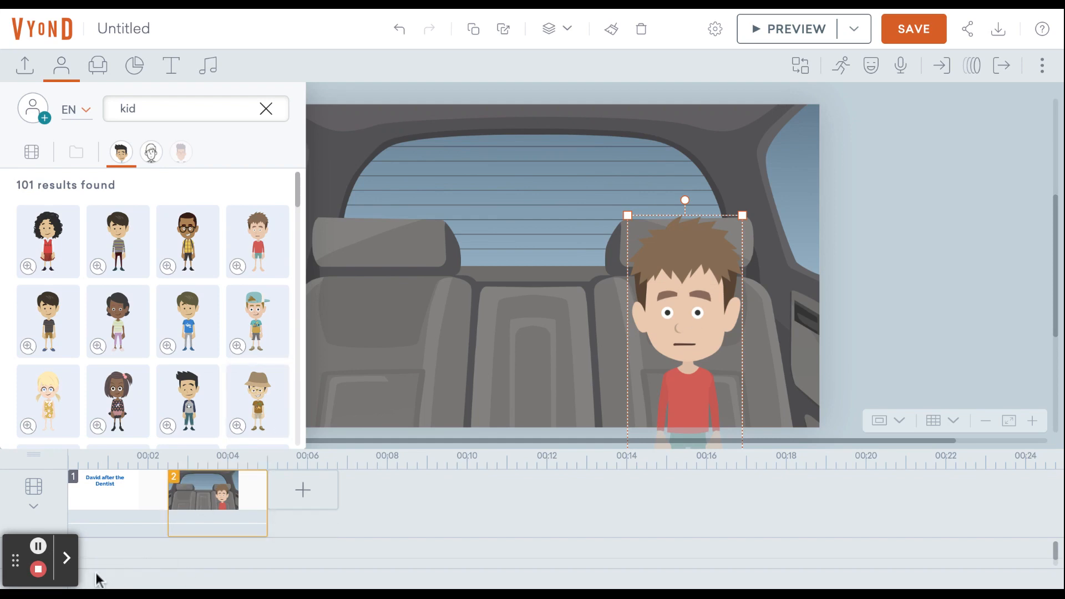
{"action": "left_click", "coordinate": [682, 435]}
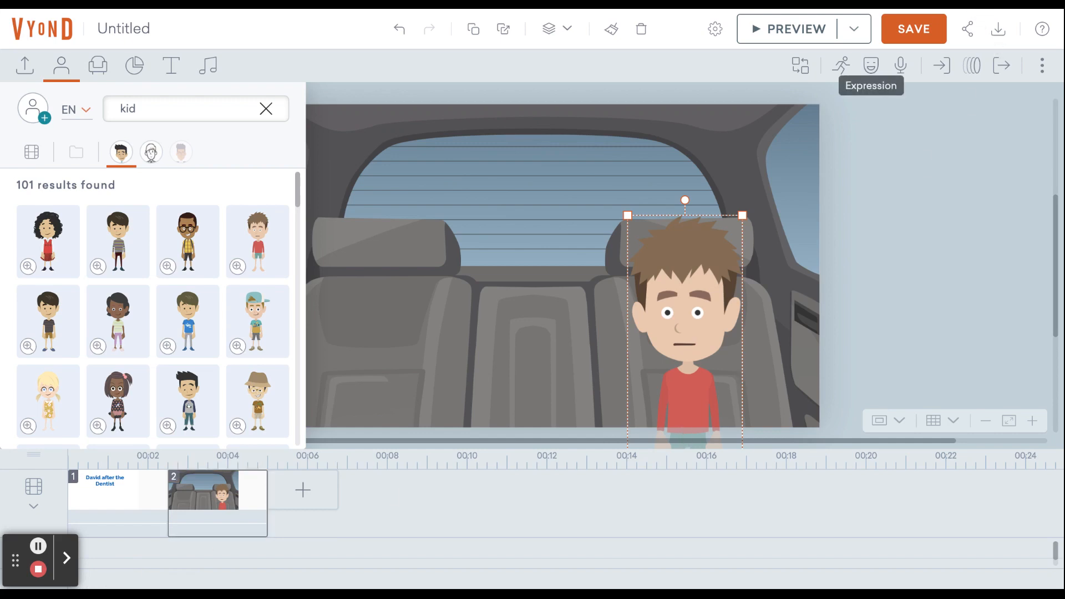
{"action": "left_click", "coordinate": [872, 65]}
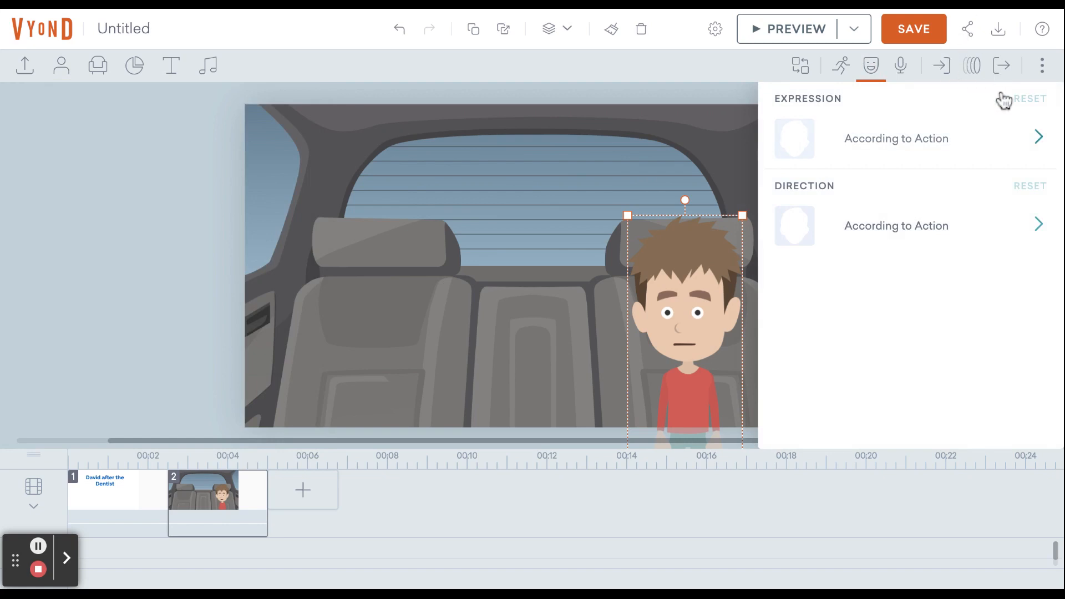
{"action": "left_click", "coordinate": [841, 65]}
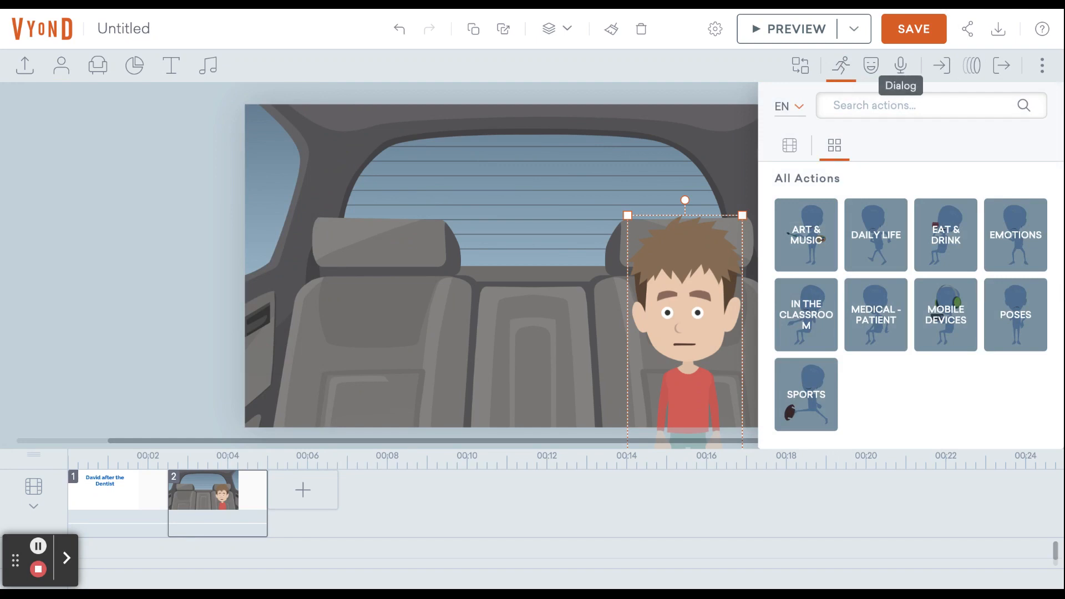
{"action": "left_click", "coordinate": [901, 64]}
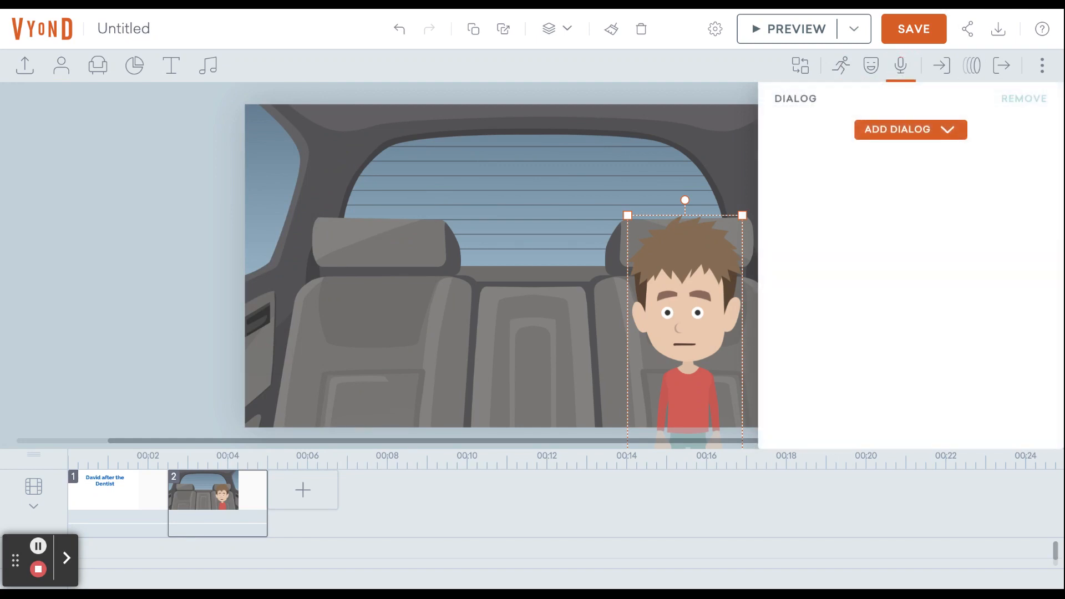
{"action": "left_click", "coordinate": [910, 130]}
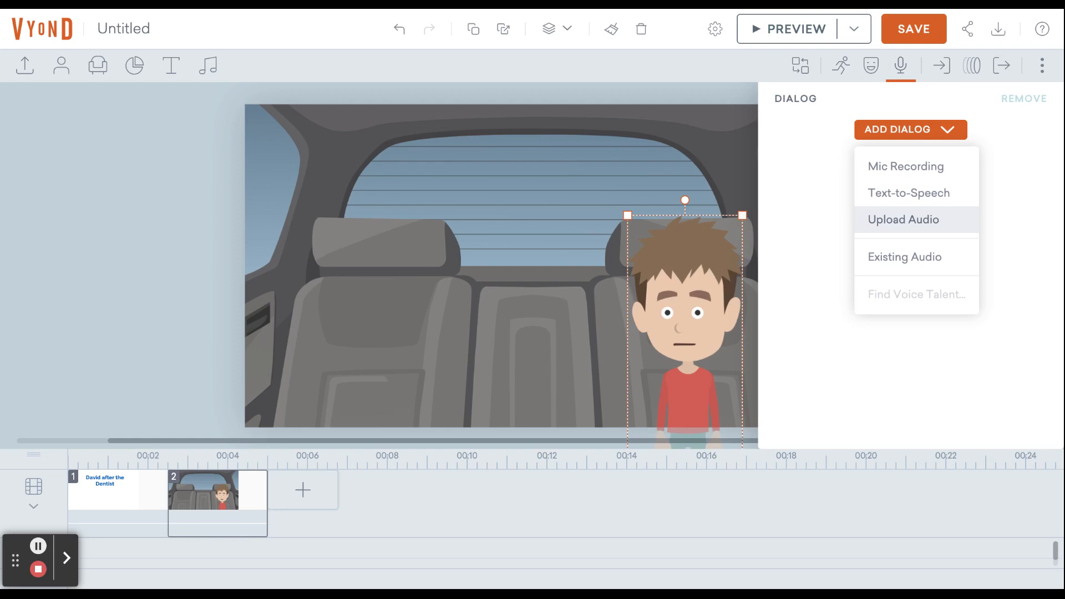
{"action": "key", "text": "Return"}
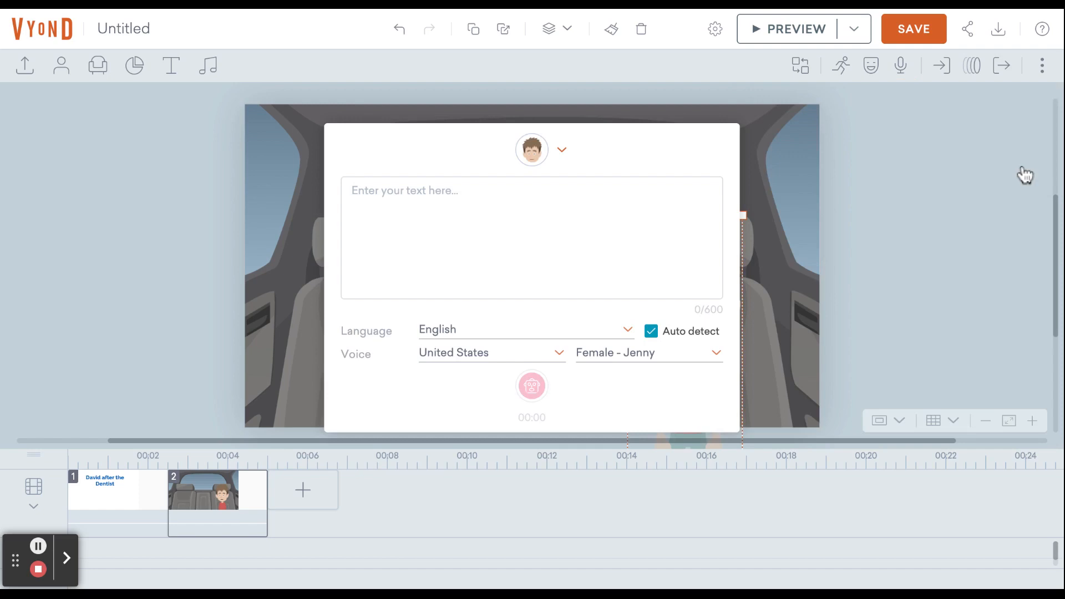
{"action": "left_click", "coordinate": [405, 159]}
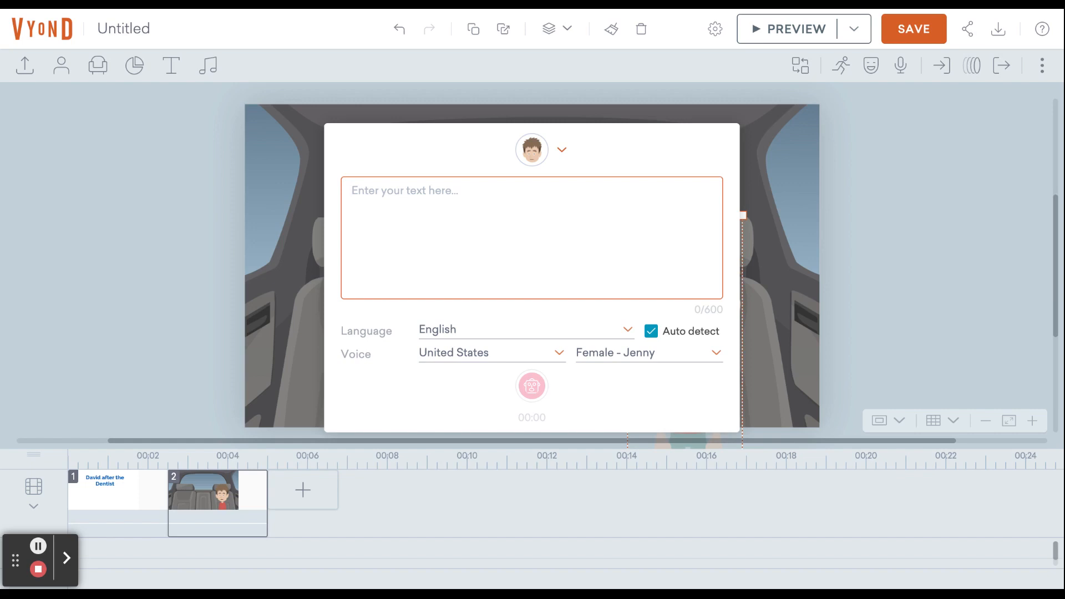
{"action": "type", "text": "Is this t"}
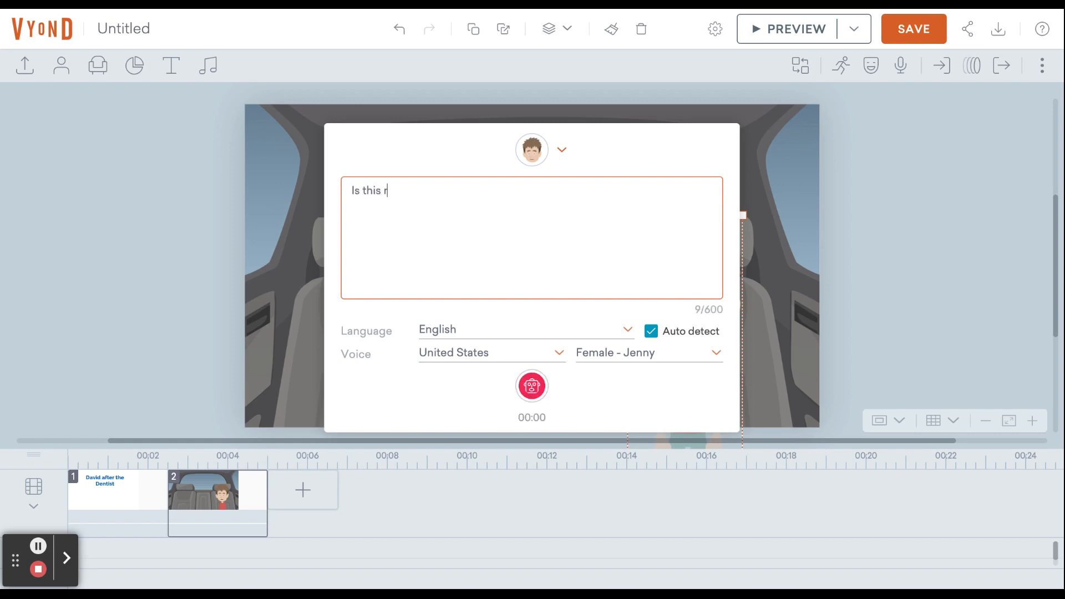
{"action": "type", "text": "eal life? I di"}
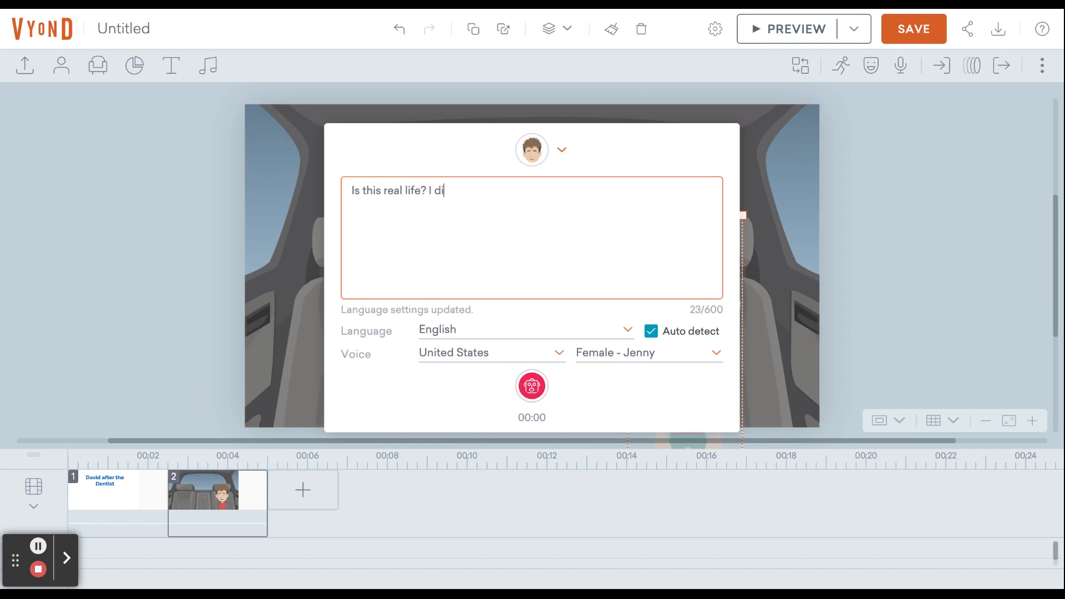
{"action": "type", "text": "dn't feel anything."}
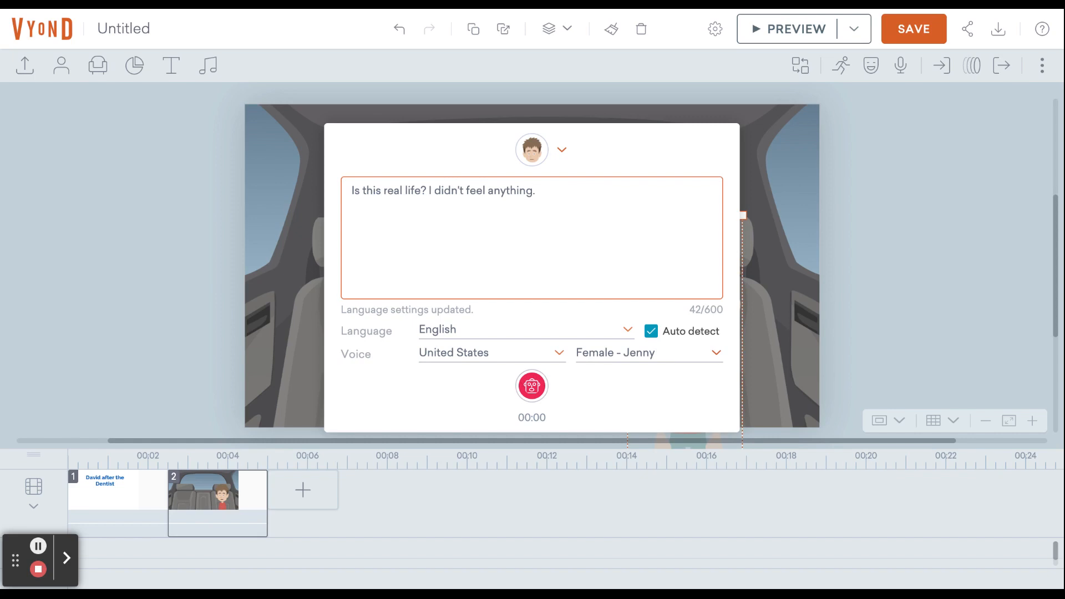
- Set the dialog voice to Female - Ashley A, generate the speech and close the dialog settings
{"action": "left_click", "coordinate": [716, 353]}
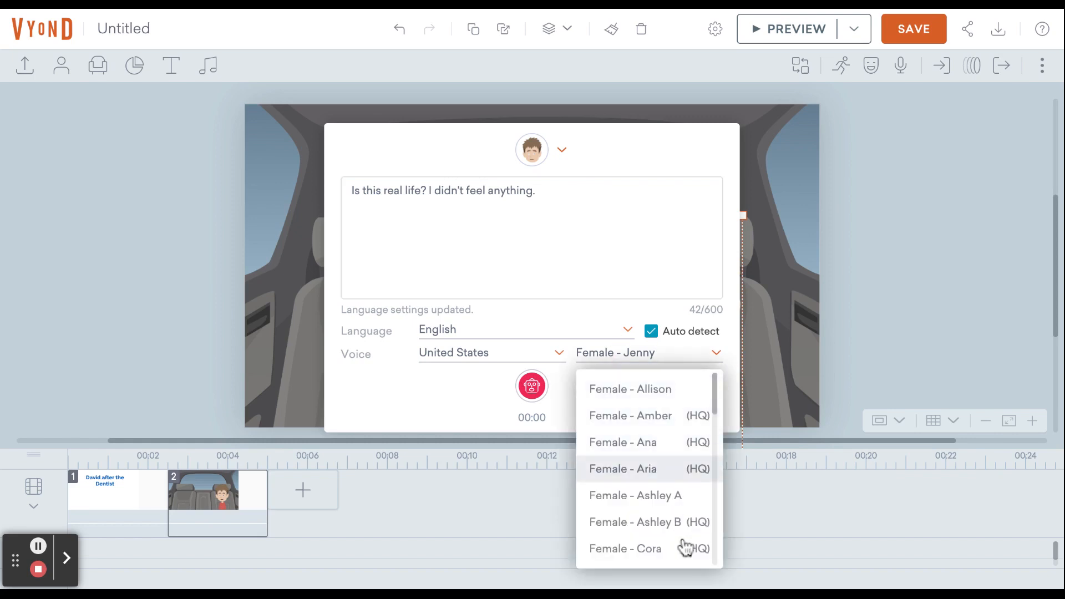
{"action": "left_click", "coordinate": [638, 496]}
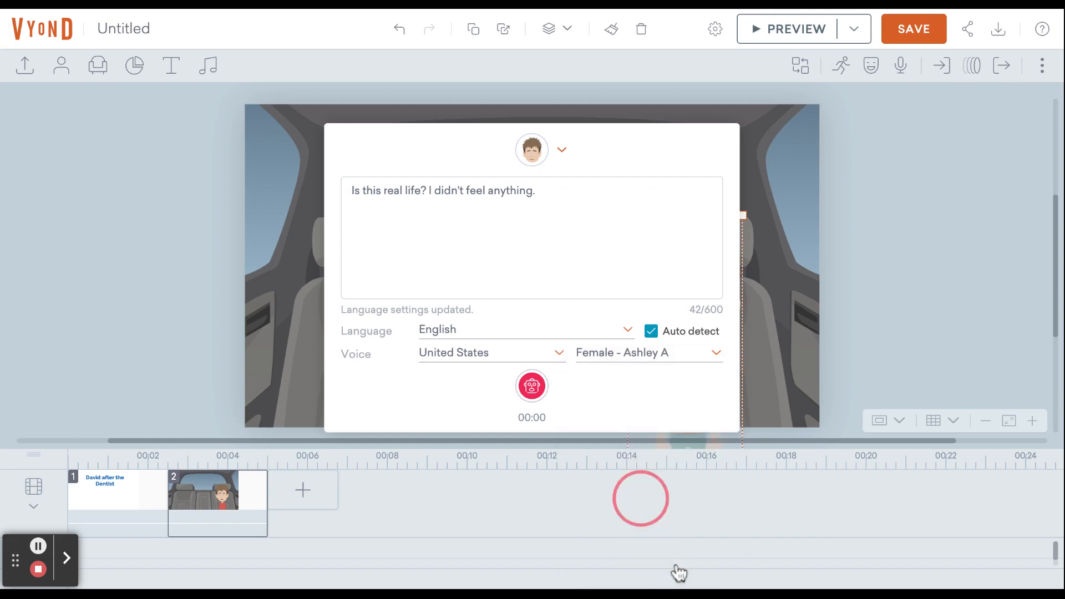
{"action": "left_click", "coordinate": [534, 416]}
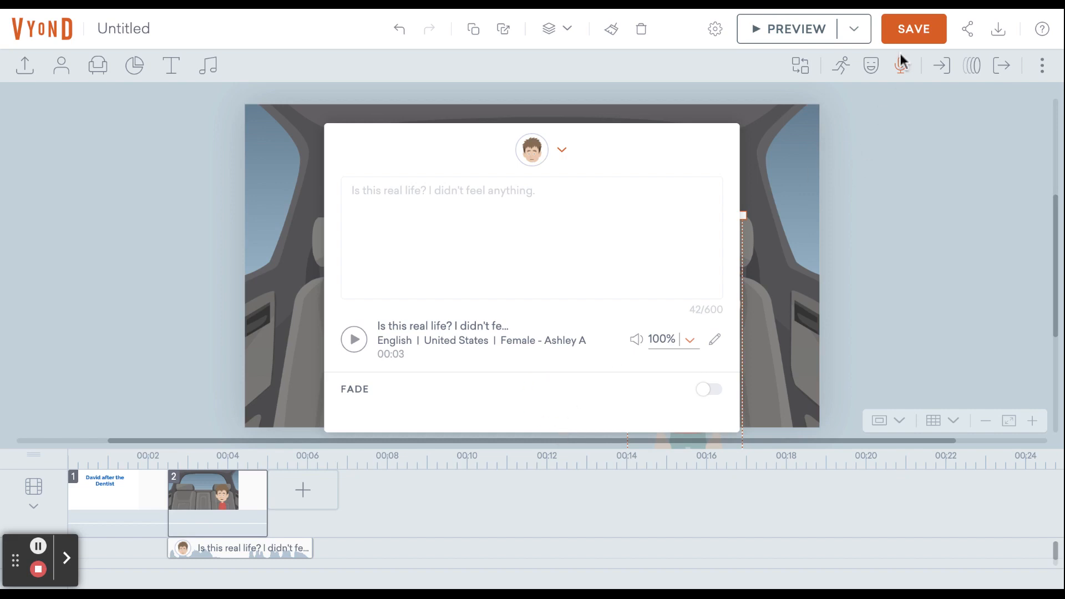
{"action": "left_click", "coordinate": [876, 114]}
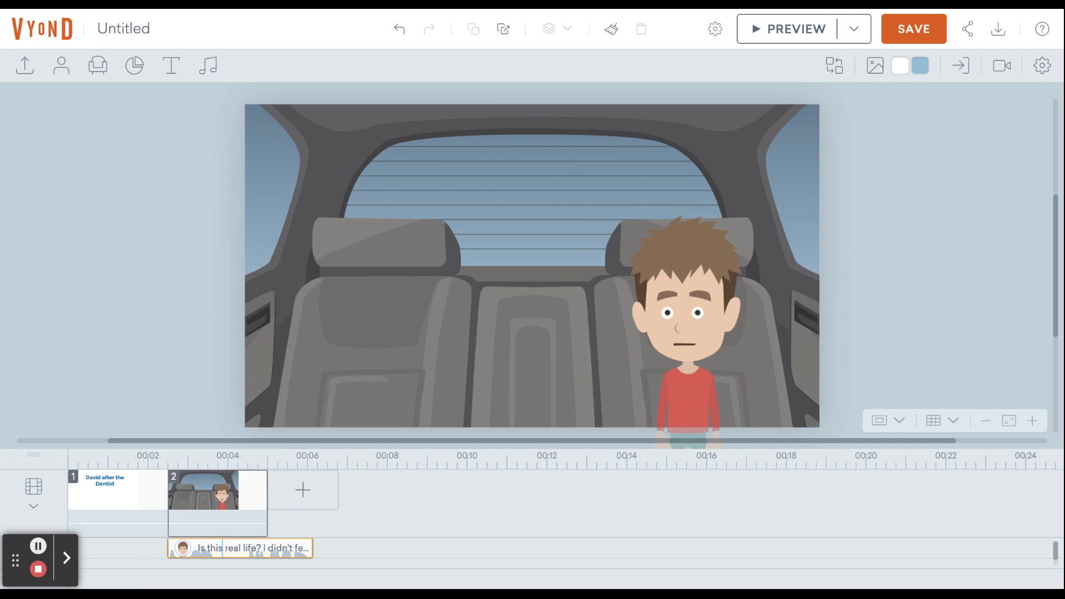
- Move the dialog clip on the timeline so it starts about half a second into the car scene
{"action": "left_click_drag", "start_coordinate": [222, 549], "coordinate": [296, 554]}
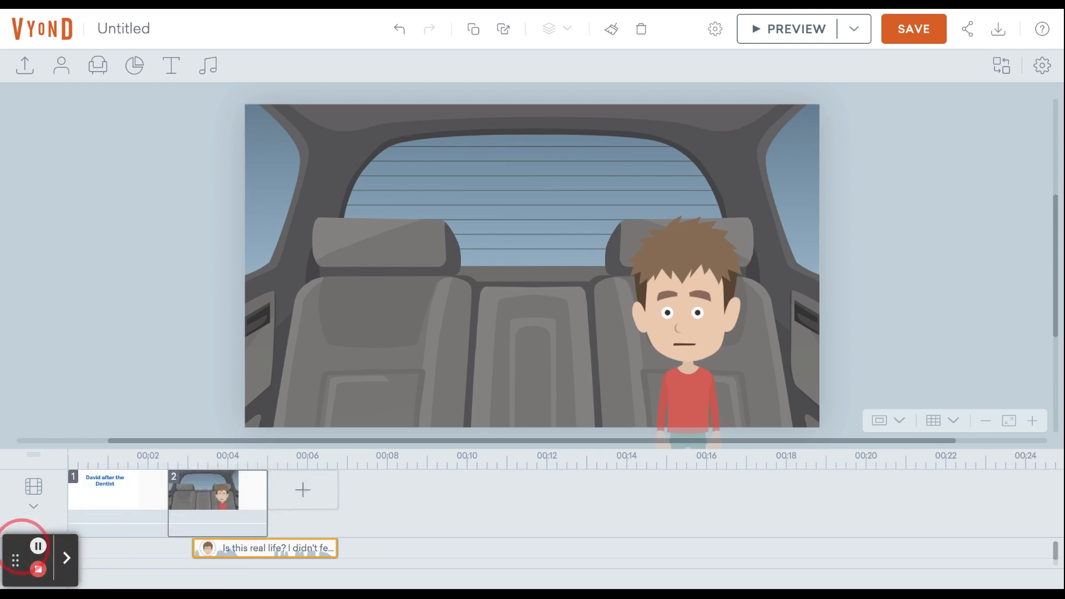
{"action": "left_click", "coordinate": [155, 542]}
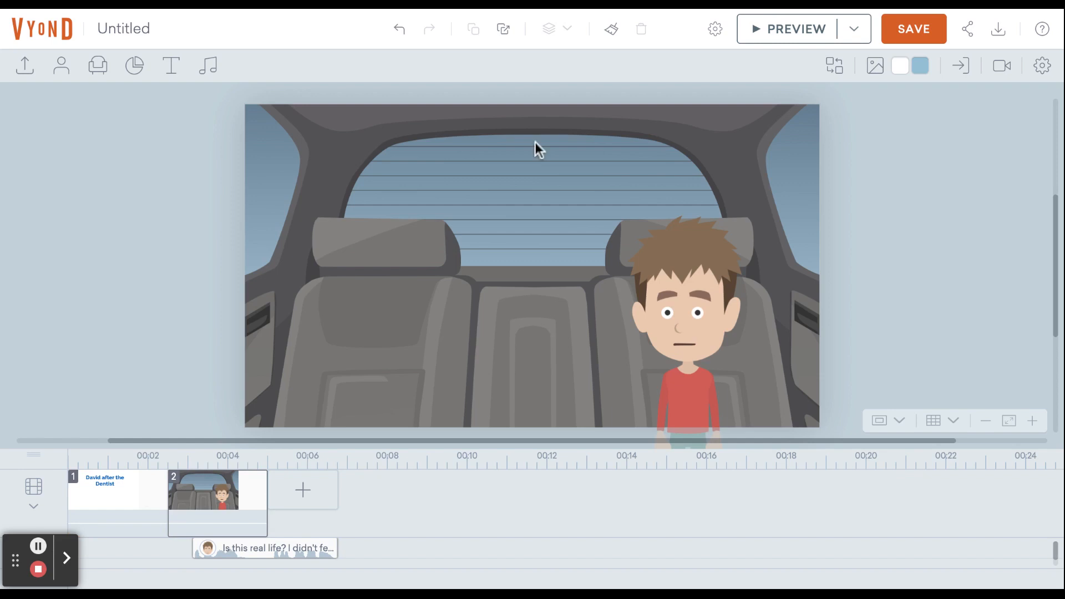
- Extend the title scene to about 2.96 s and lengthen the car scene to end together with the dialog clip
{"action": "left_click", "coordinate": [125, 483]}
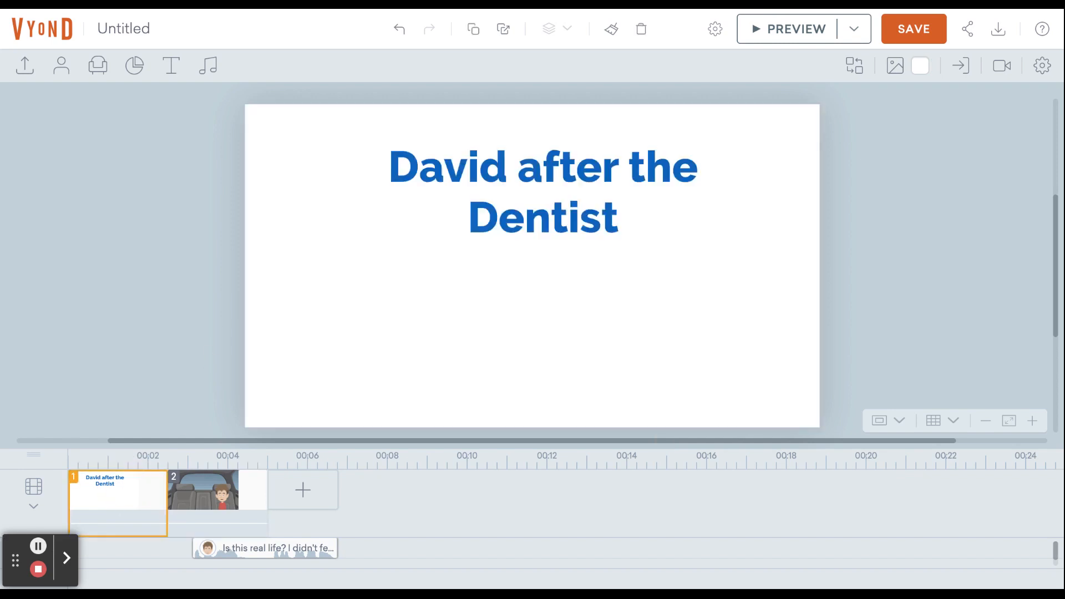
{"action": "mouse_move", "coordinate": [166, 488]}
{"action": "left_mouse_down"}
{"action": "mouse_move", "coordinate": [203, 488]}
{"action": "mouse_move", "coordinate": [186, 490]}
{"action": "left_mouse_up"}
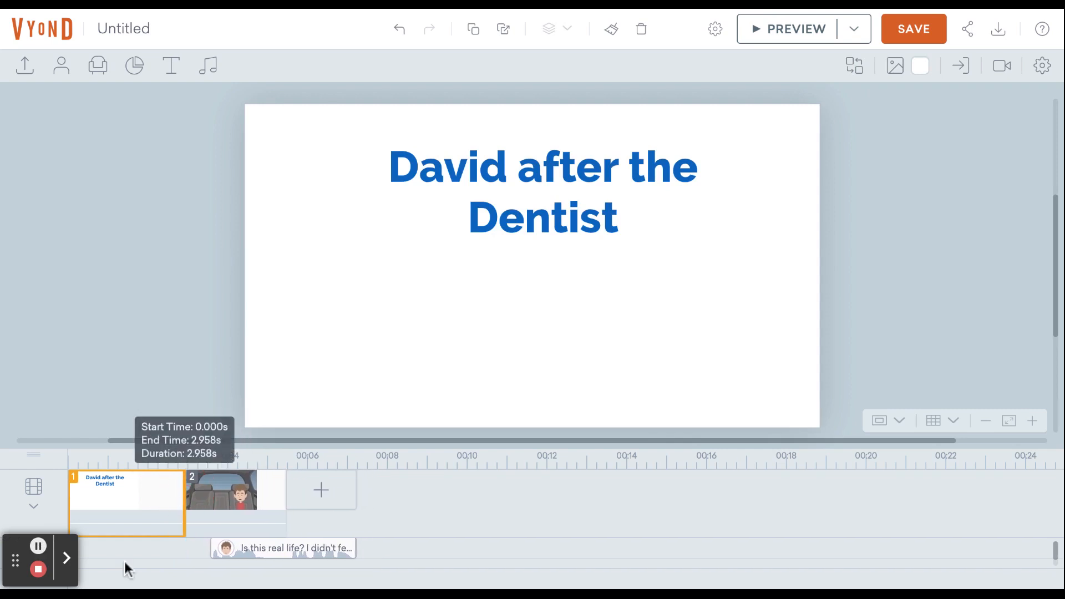
{"action": "left_click_drag", "start_coordinate": [286, 494], "coordinate": [357, 493]}
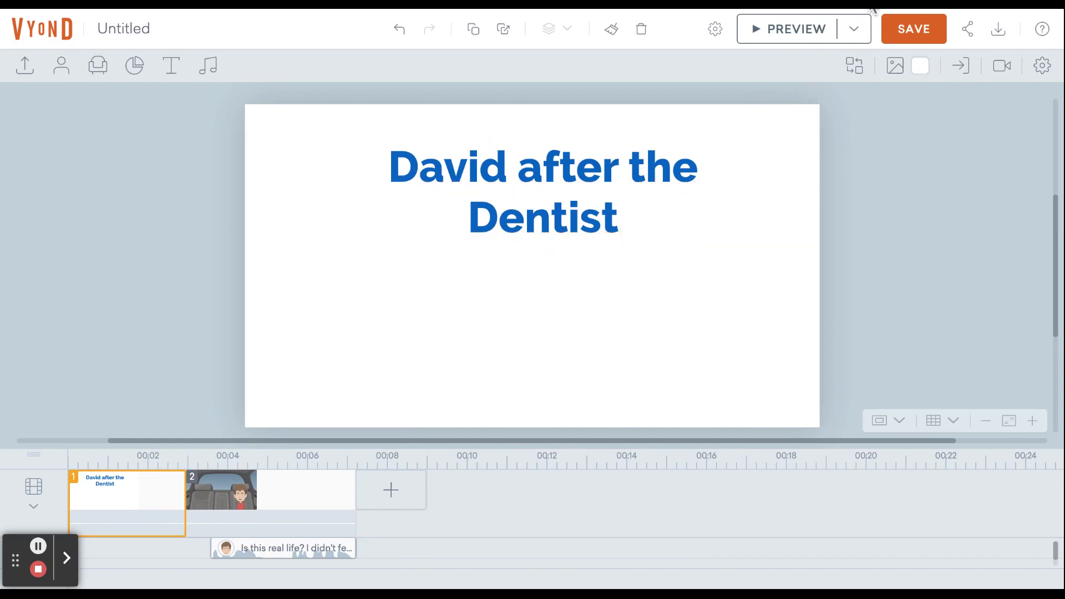
- Preview the video from the title scene through the end of the boy's dialog
{"action": "left_click", "coordinate": [793, 28]}
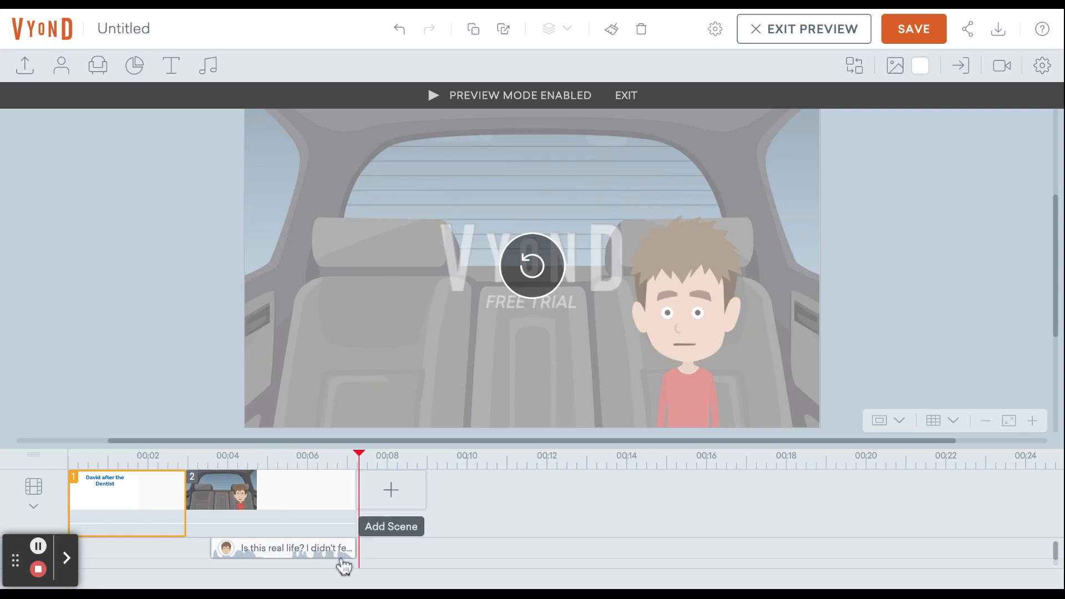
- Add a third scene after the car scene that continues the last scene
{"action": "left_click", "coordinate": [391, 490]}
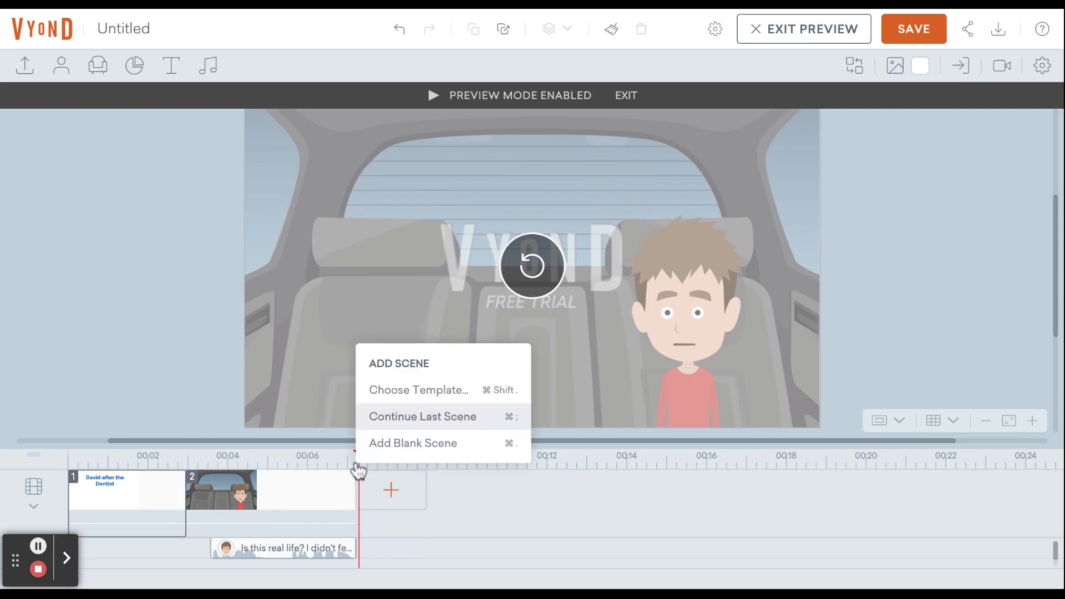
{"action": "left_click", "coordinate": [400, 419]}
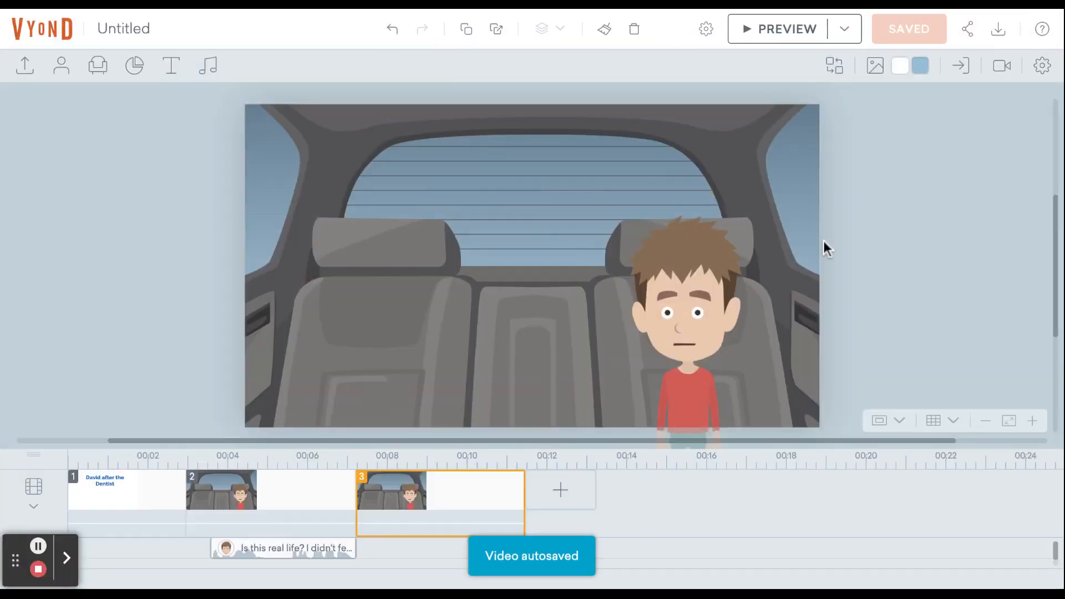
- Try an upward vertical line motion path on the boy in the third scene and remove it
{"action": "left_click", "coordinate": [760, 306]}
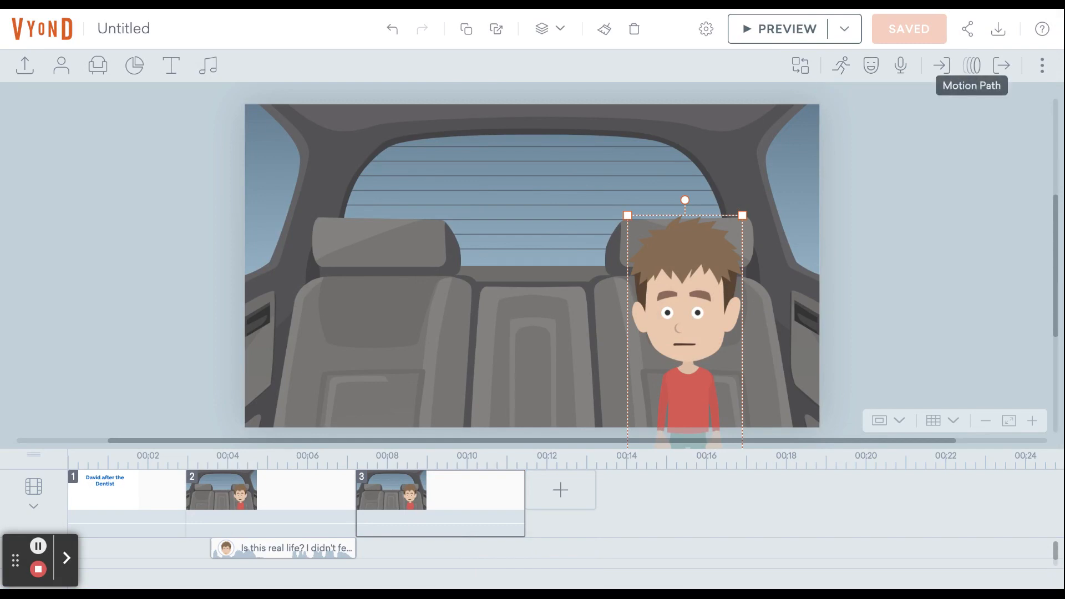
{"action": "left_click", "coordinate": [972, 65]}
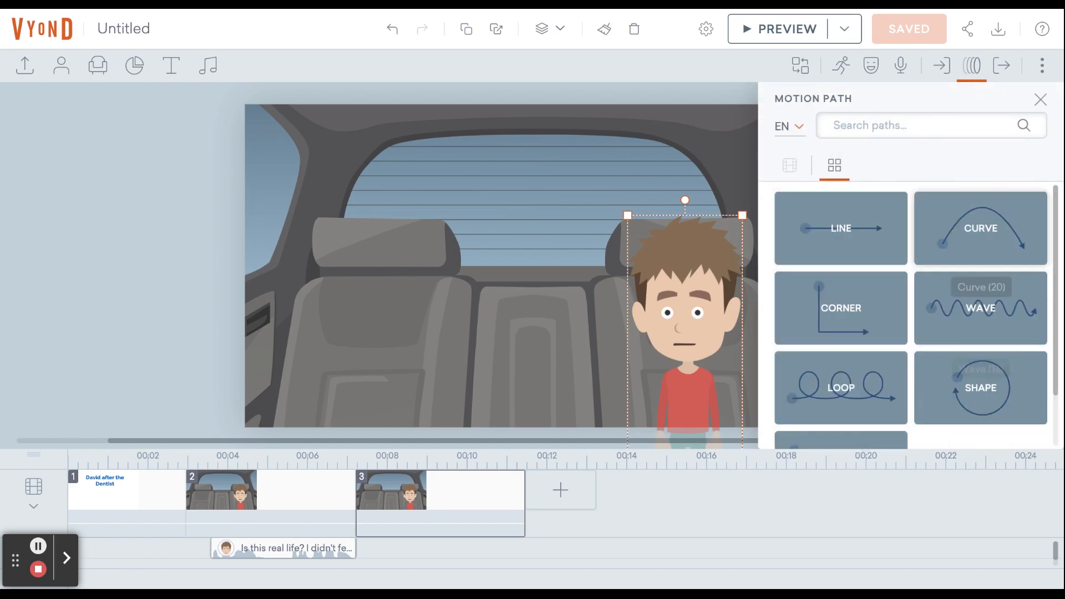
{"action": "left_click", "coordinate": [826, 232]}
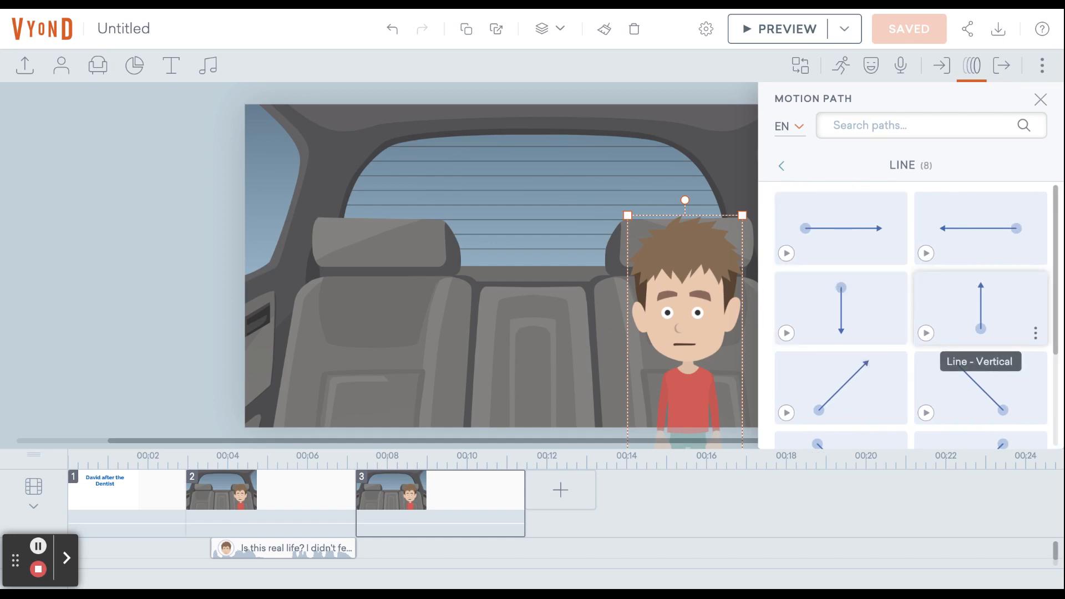
{"action": "left_click", "coordinate": [979, 327]}
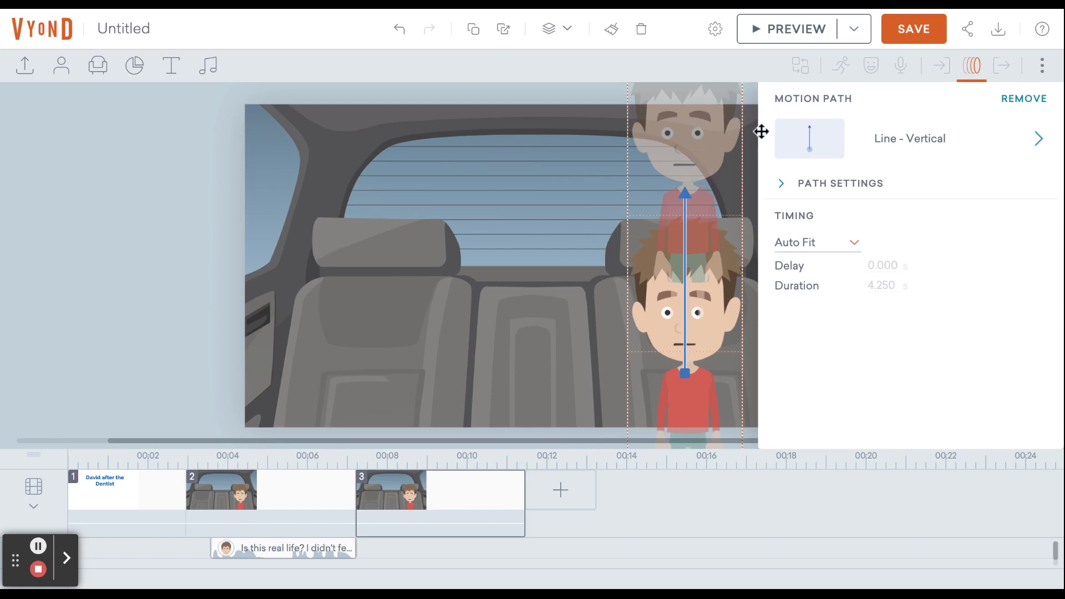
{"action": "key", "text": "Delete"}
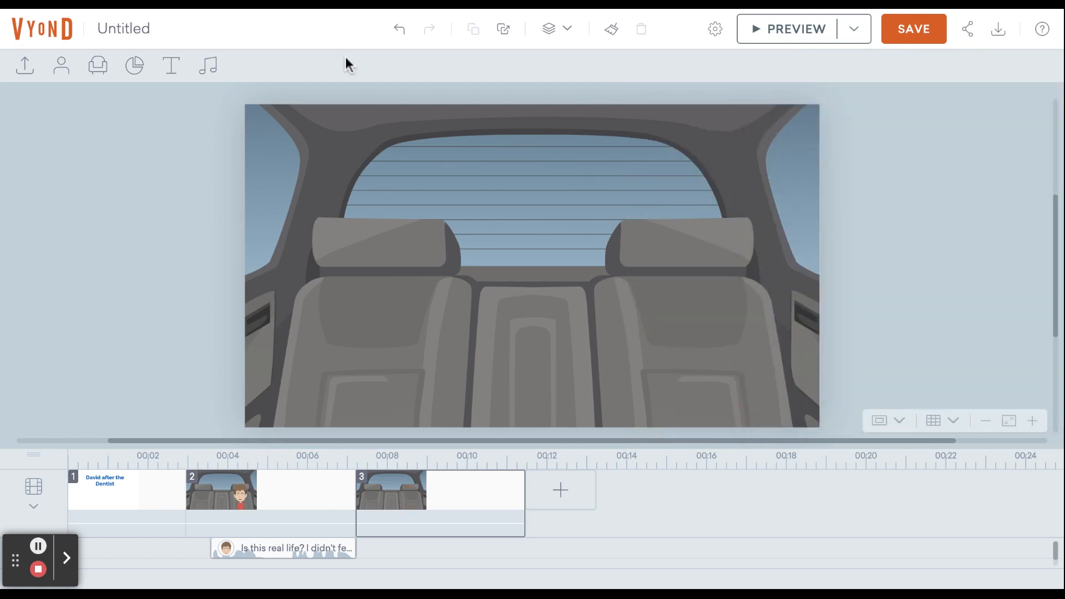
{"action": "left_click", "coordinate": [400, 30]}
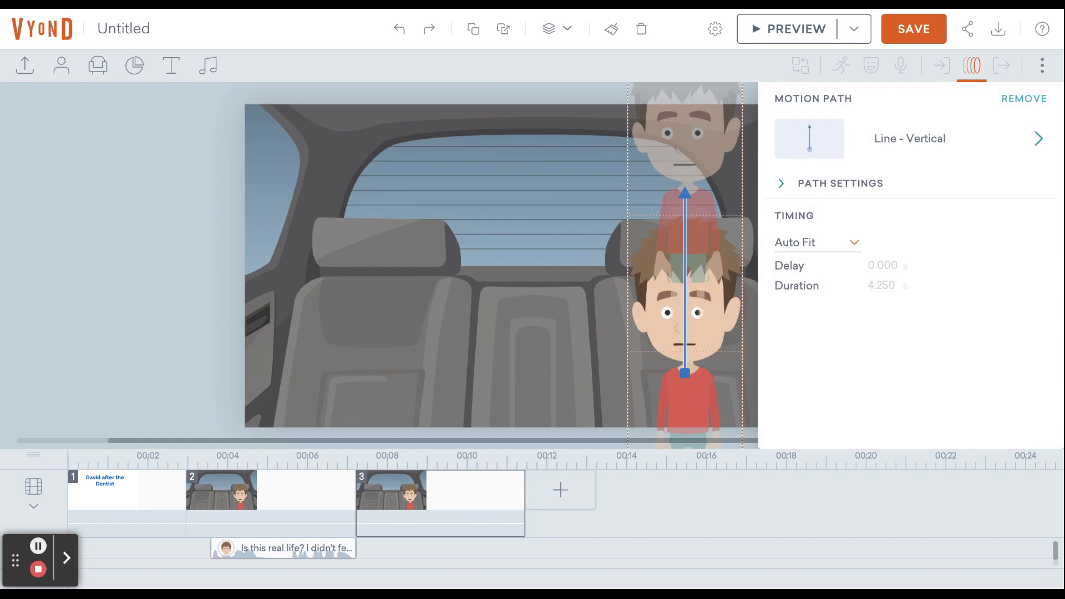
{"action": "left_click", "coordinate": [1024, 99]}
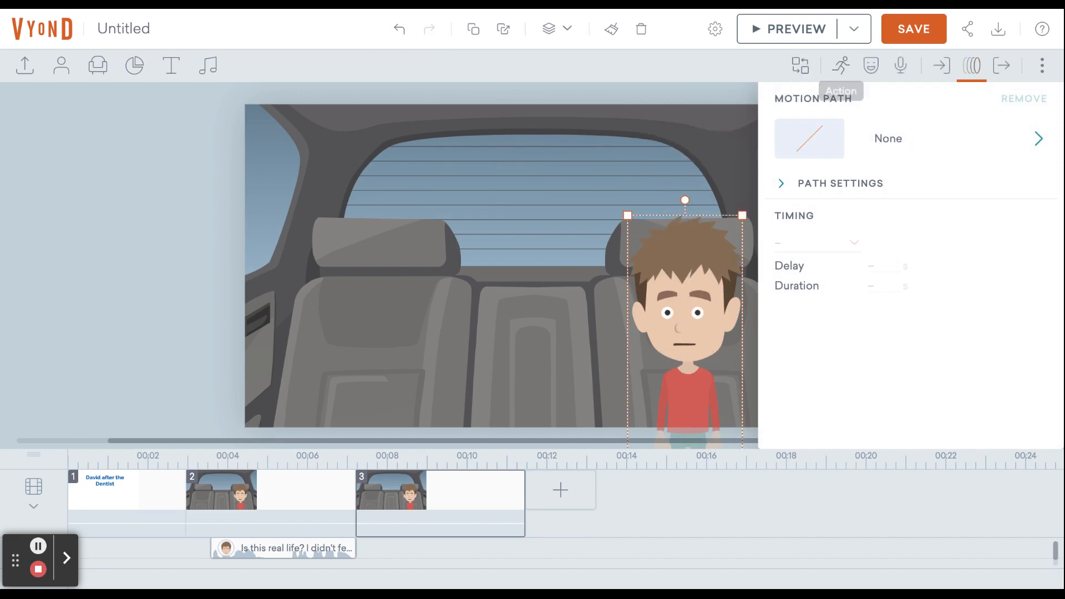
- Search the boy's available actions for "scream"
{"action": "left_click", "coordinate": [842, 65]}
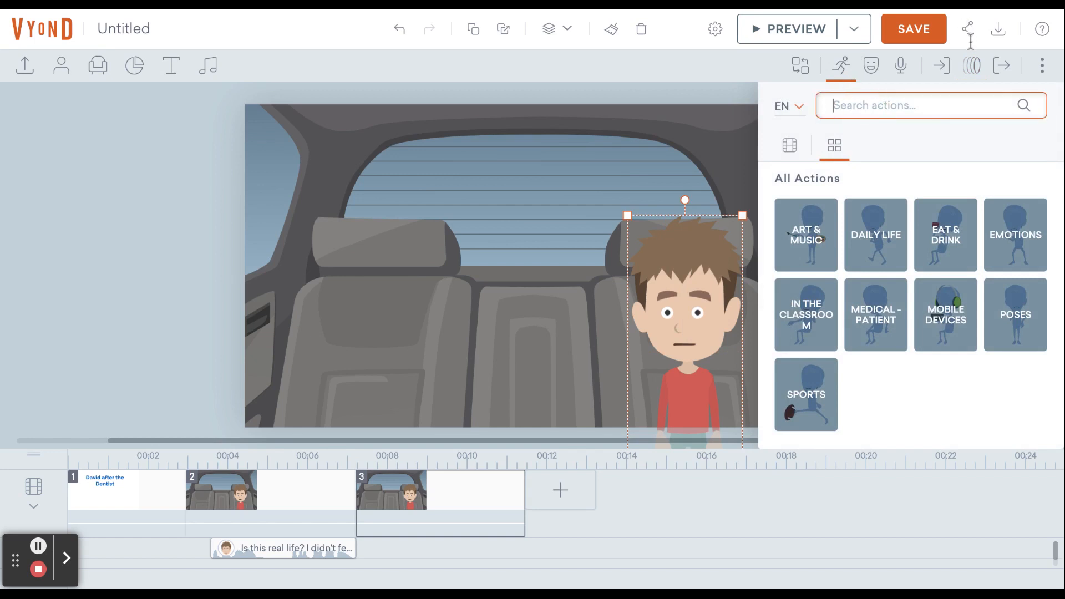
{"action": "type", "text": "screem"}
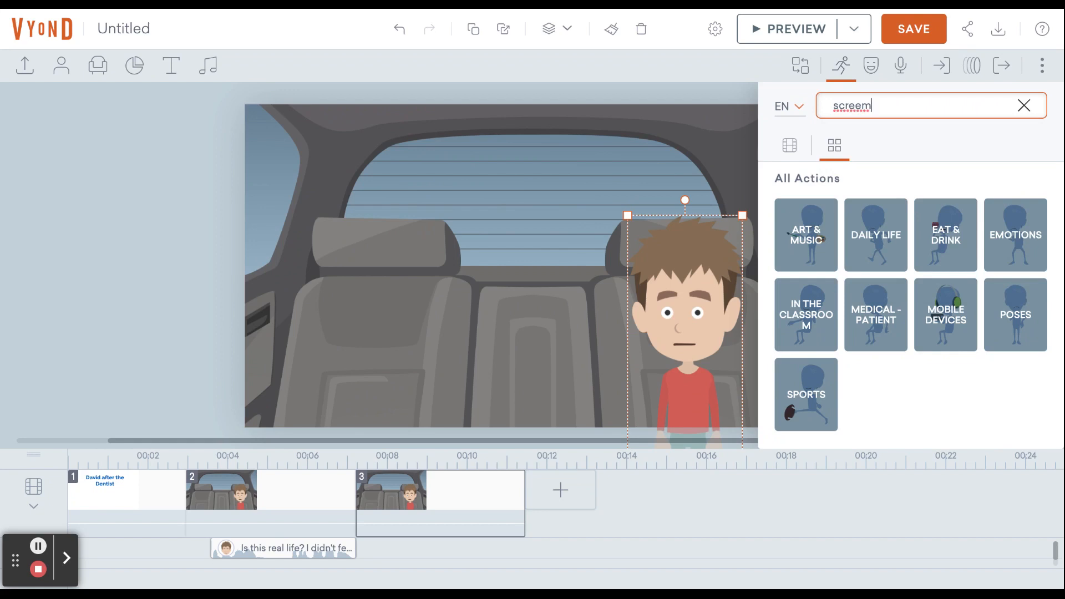
{"action": "key", "text": "BackSpace"}
{"action": "key", "text": "BackSpace"}
{"action": "type", "text": "am"}
{"action": "key", "text": "Return"}
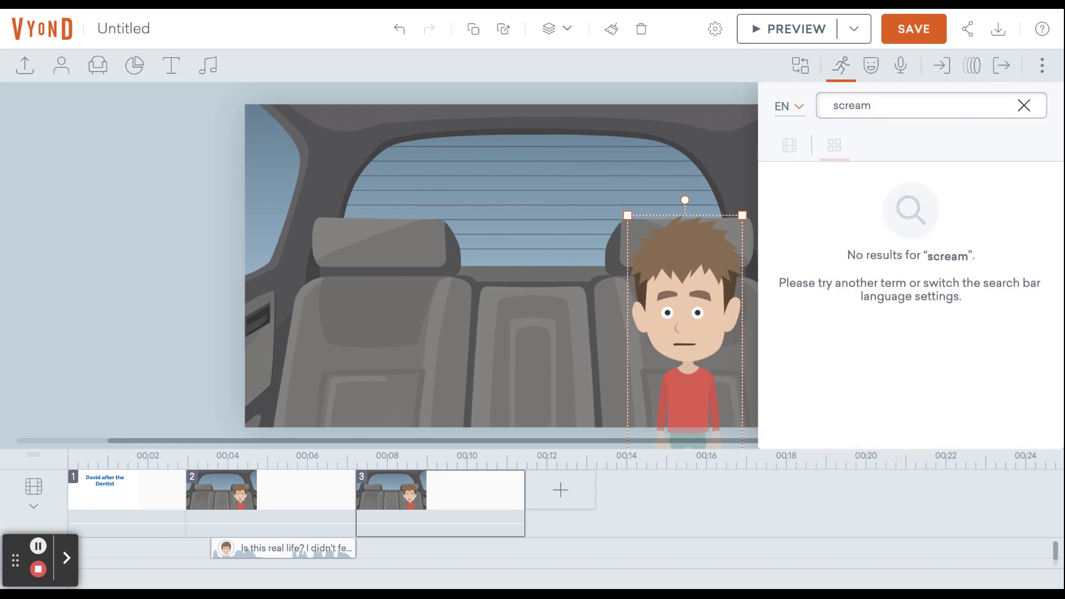
- Search the actions for "stand" and apply the animated side-facing seated pose to the boy in the third scene
{"action": "left_click_drag", "start_coordinate": [980, 106], "coordinate": [1009, 49]}
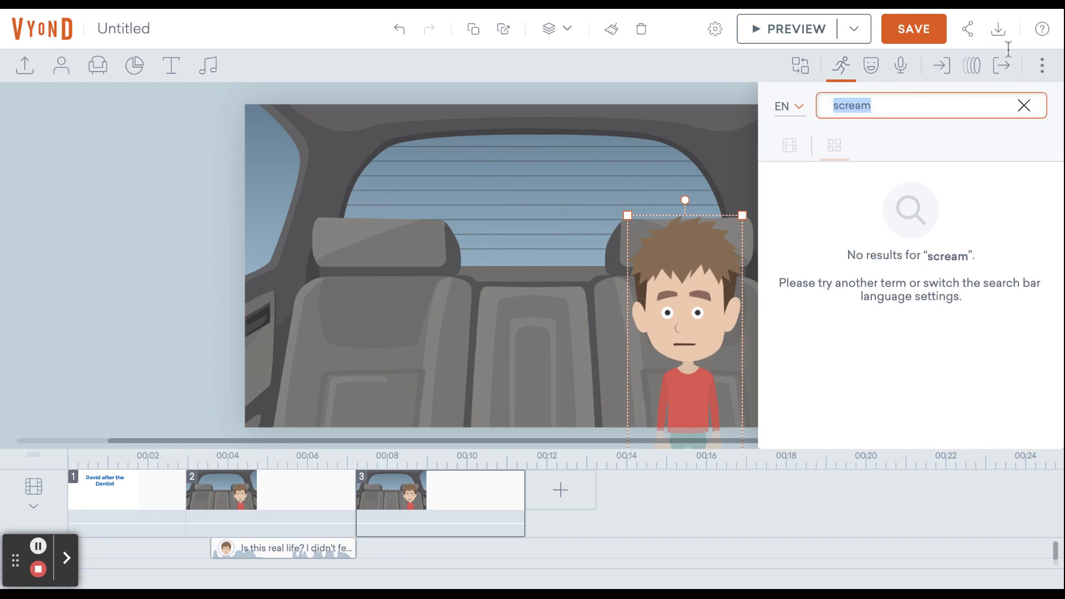
{"action": "type", "text": "stand"}
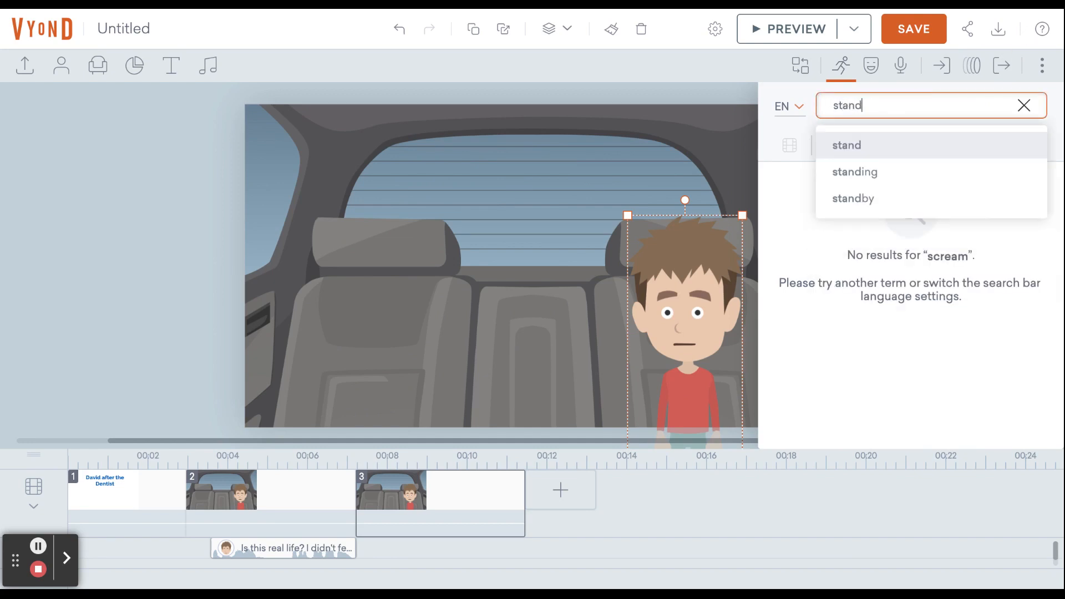
{"action": "key", "text": "Return"}
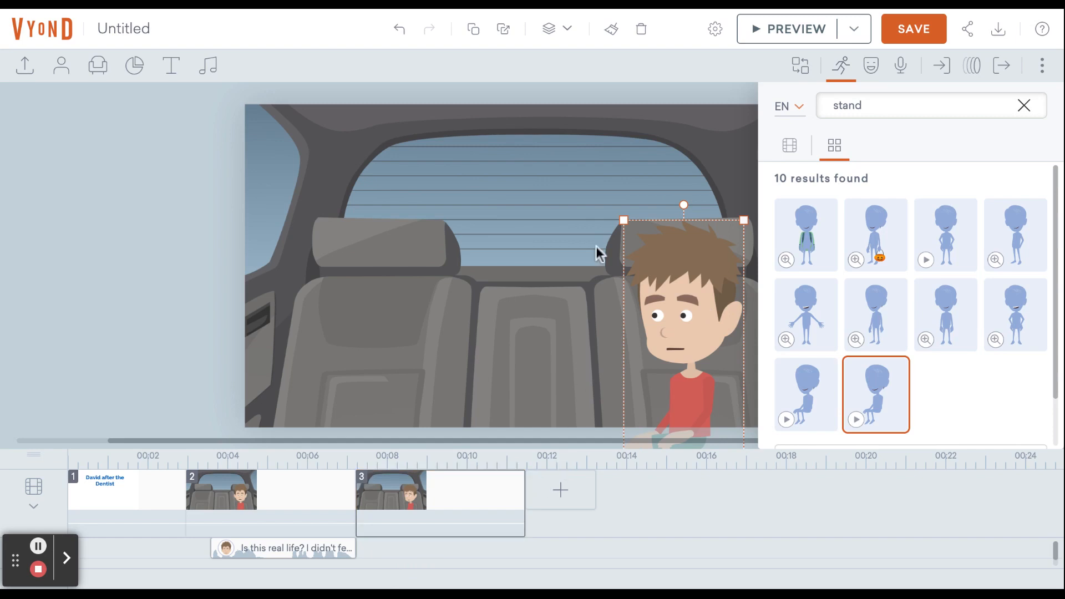
- Preview the whole video from the title scene through the third scene and exit the preview
{"action": "left_click", "coordinate": [144, 483]}
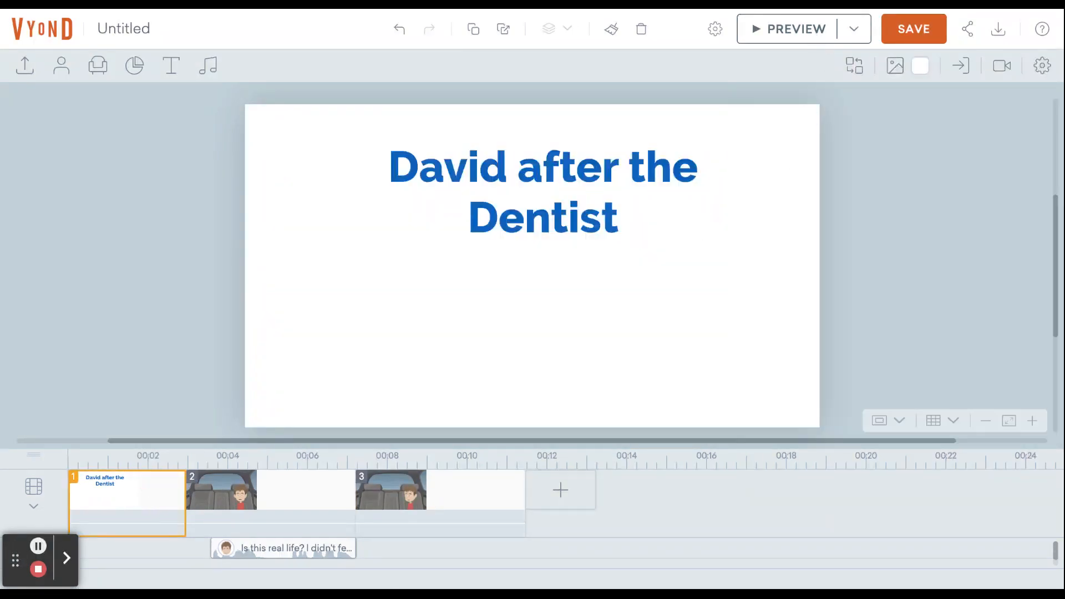
{"action": "left_click", "coordinate": [793, 28]}
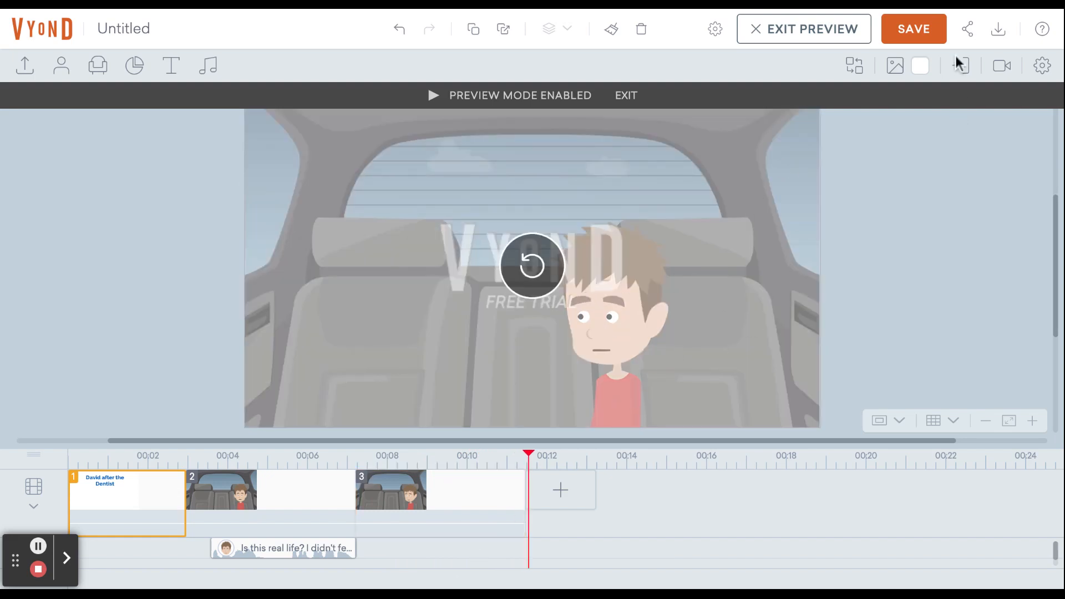
{"action": "left_click", "coordinate": [616, 298]}
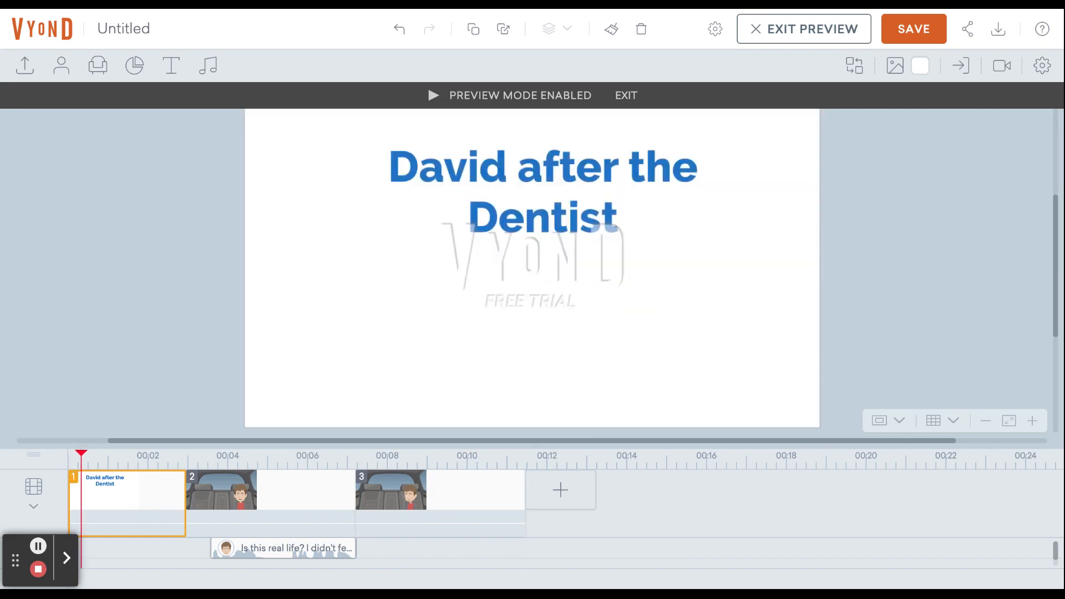
{"action": "left_click", "coordinate": [818, 28]}
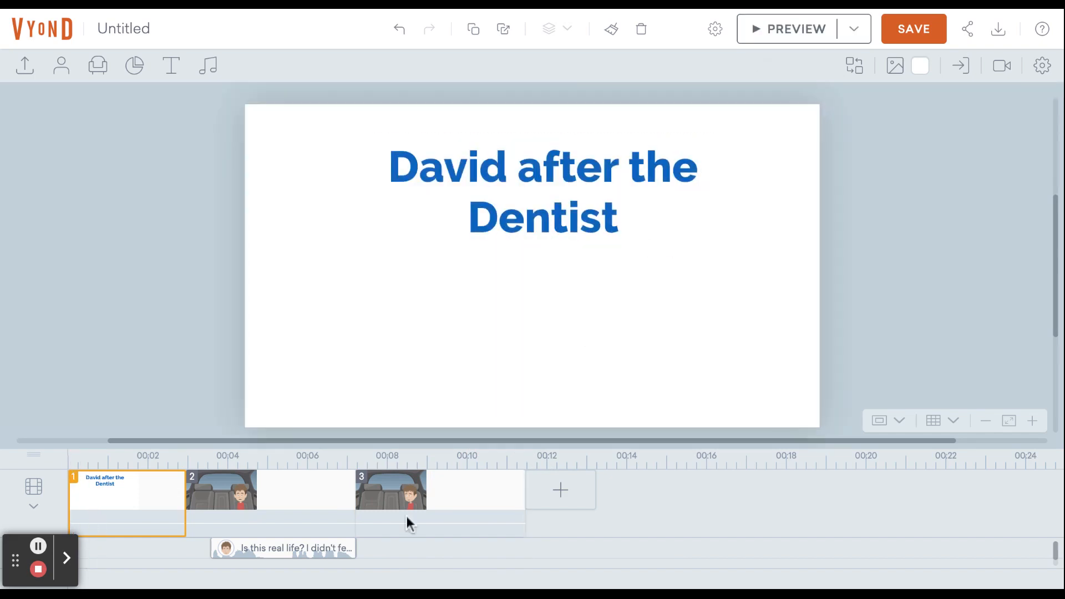
- Set the boy's facial expression in the third scene to Angry
{"action": "left_click", "coordinate": [357, 562]}
{"action": "left_click", "coordinate": [748, 353]}
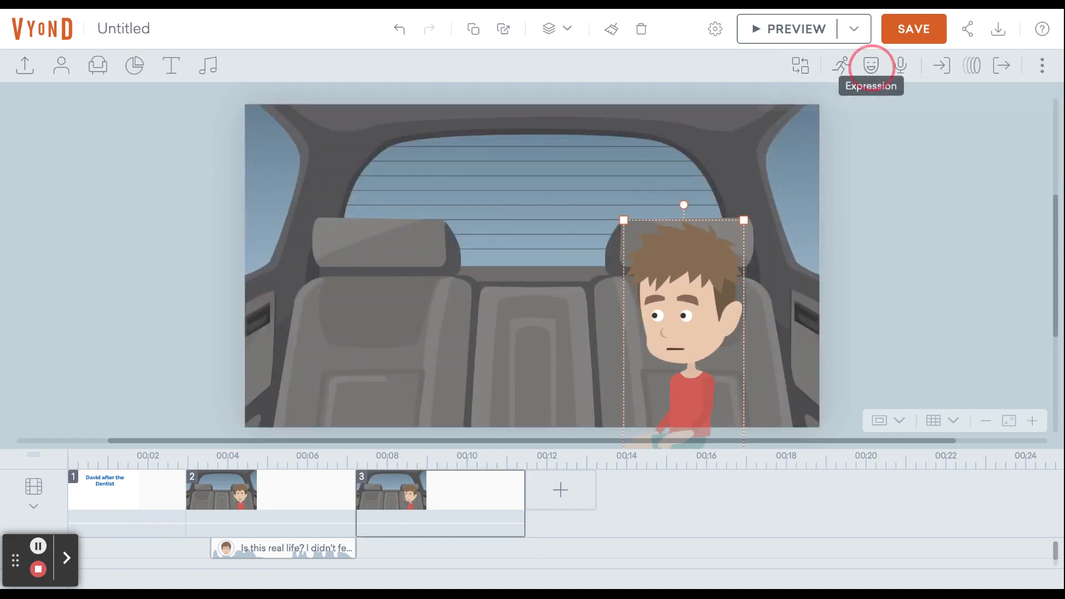
{"action": "left_click", "coordinate": [871, 65]}
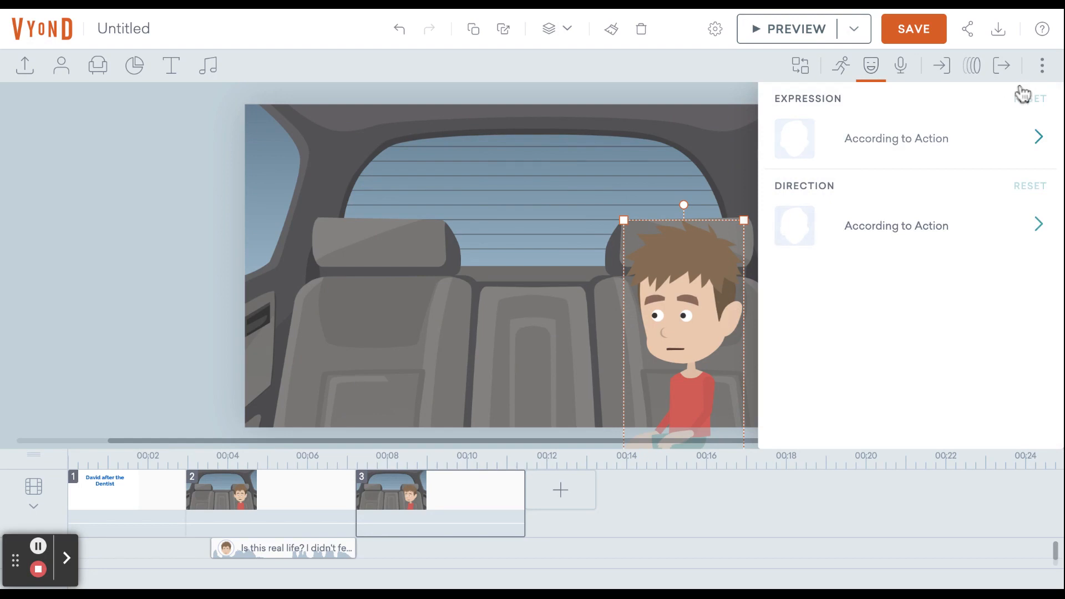
{"action": "left_click", "coordinate": [897, 136]}
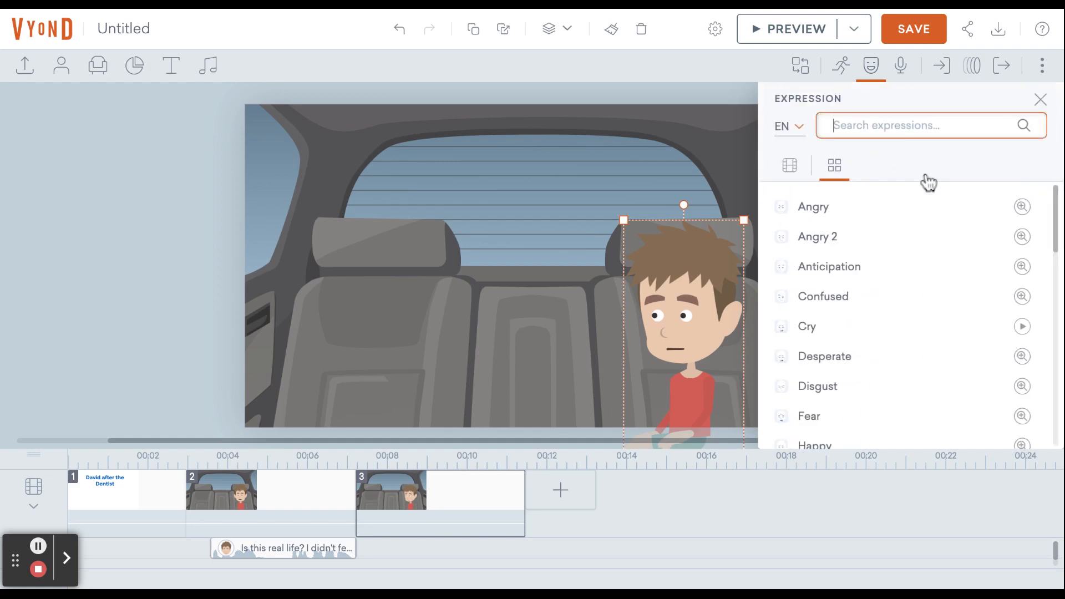
{"action": "left_click", "coordinate": [825, 207]}
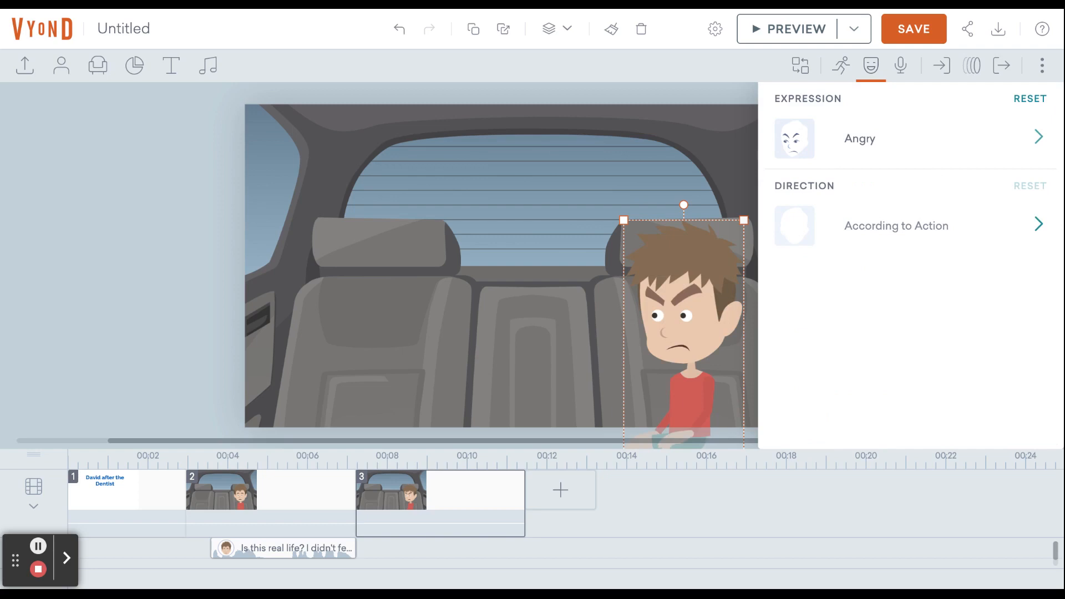
- Search the expressions for "scared" and set the boy's expression in the third scene to Fear
{"action": "left_click", "coordinate": [997, 97]}
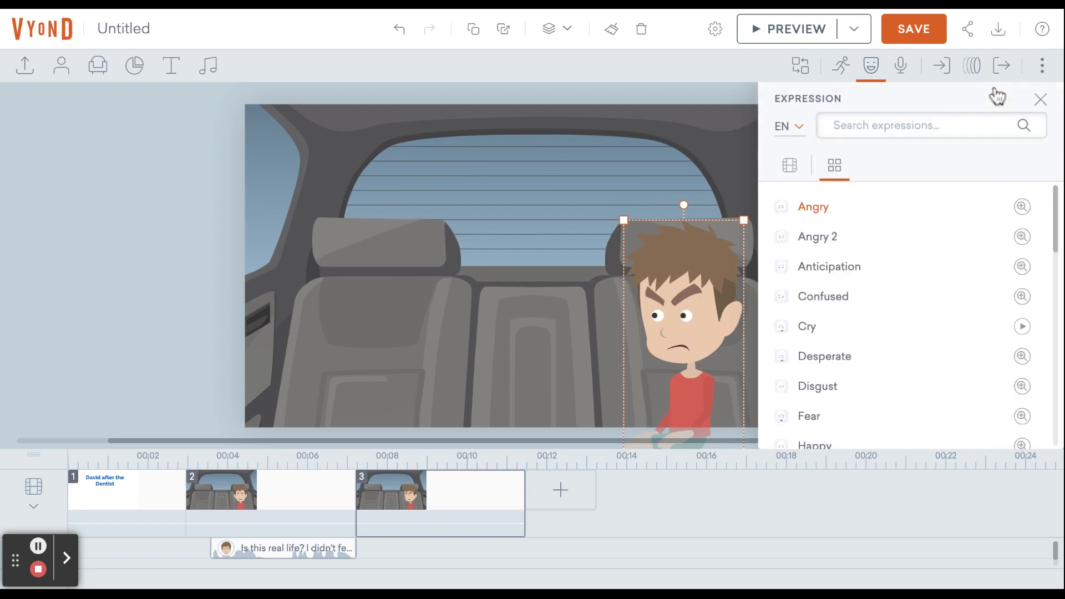
{"action": "left_click", "coordinate": [875, 126]}
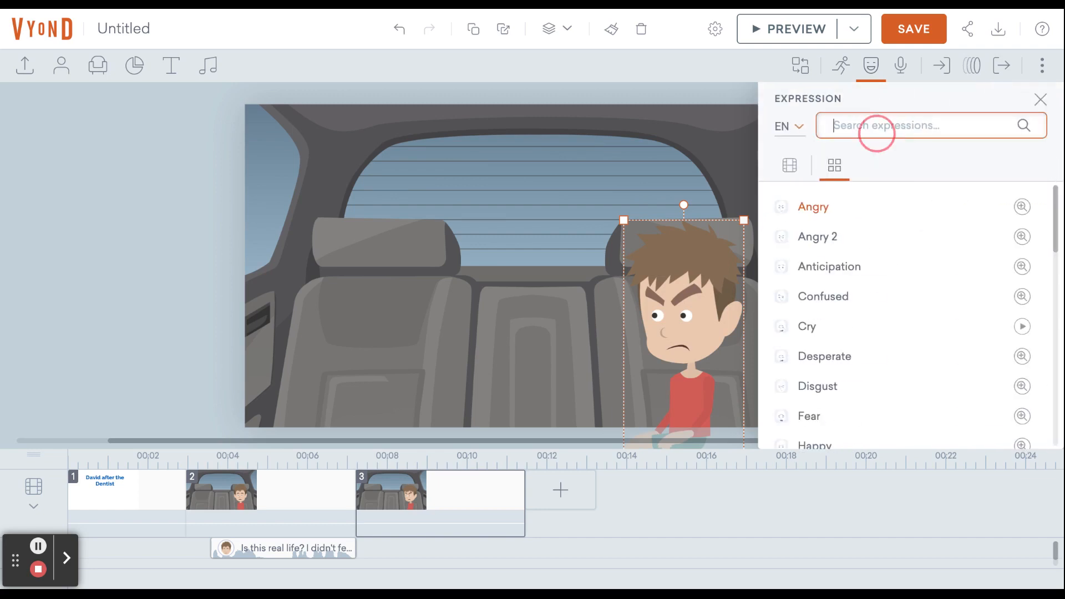
{"action": "type", "text": "sc"}
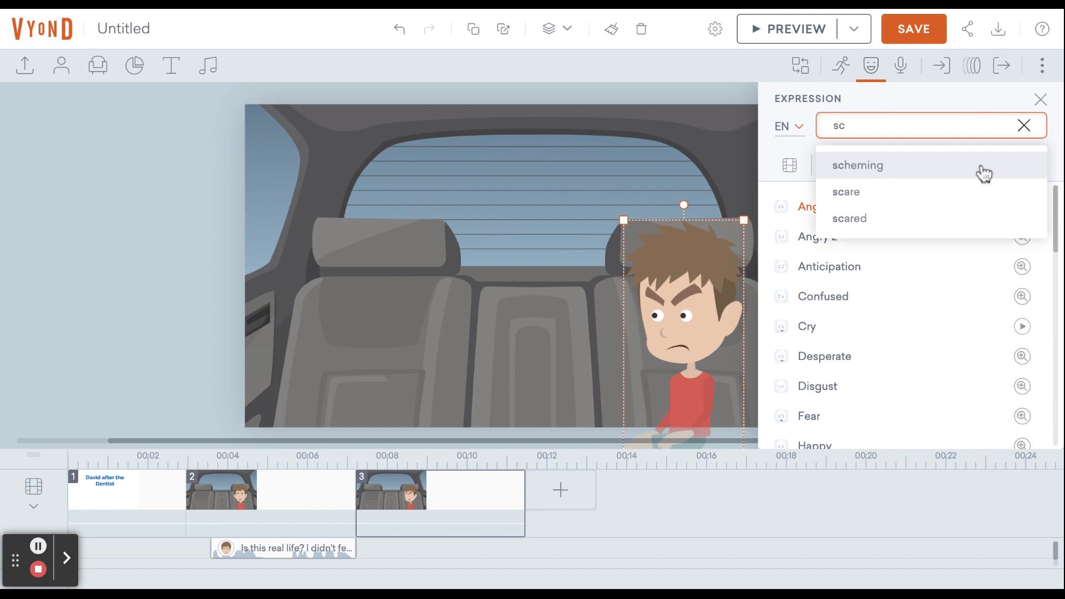
{"action": "key", "text": "Down"}
{"action": "key", "text": "Down"}
{"action": "key", "text": "Return"}
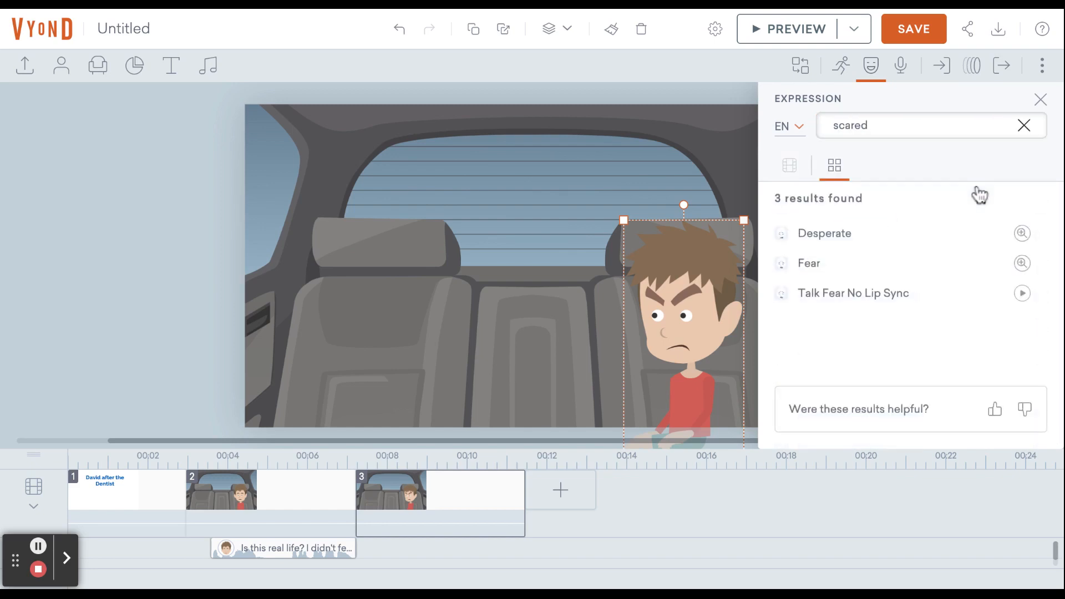
{"action": "left_click", "coordinate": [909, 265]}
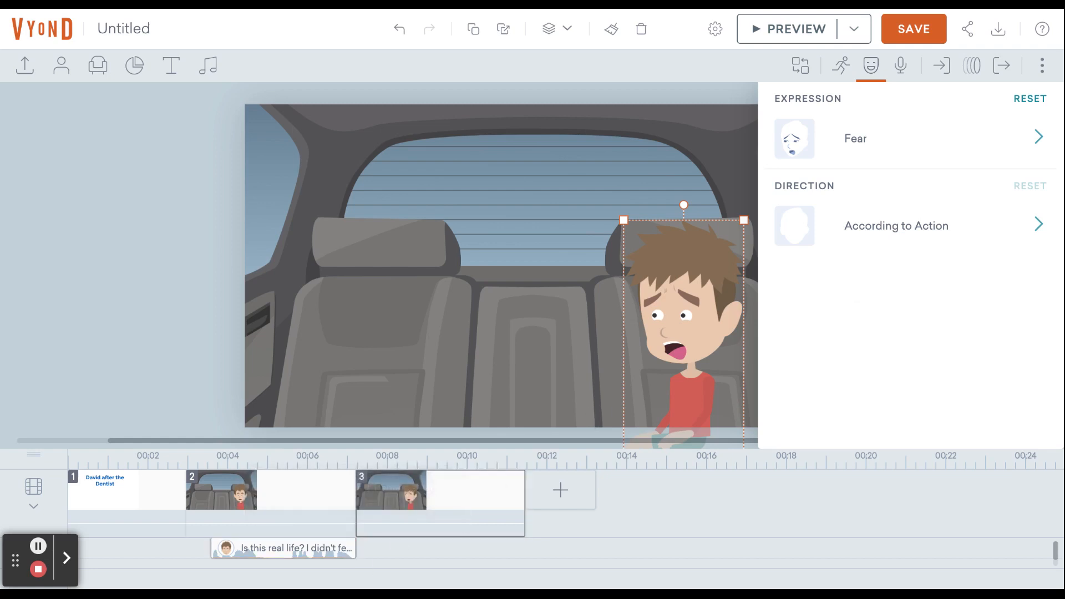
- Extend the end of the dialog clip into the third scene, to about 8.8 s on the timeline
{"action": "left_click", "coordinate": [283, 549]}
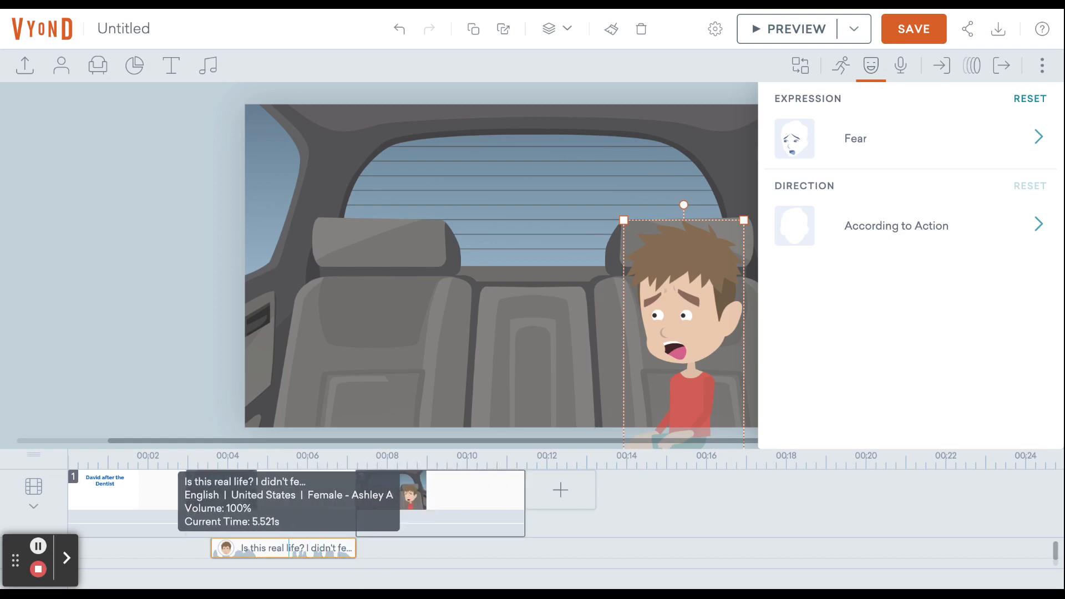
{"action": "left_click_drag", "start_coordinate": [356, 548], "coordinate": [417, 548]}
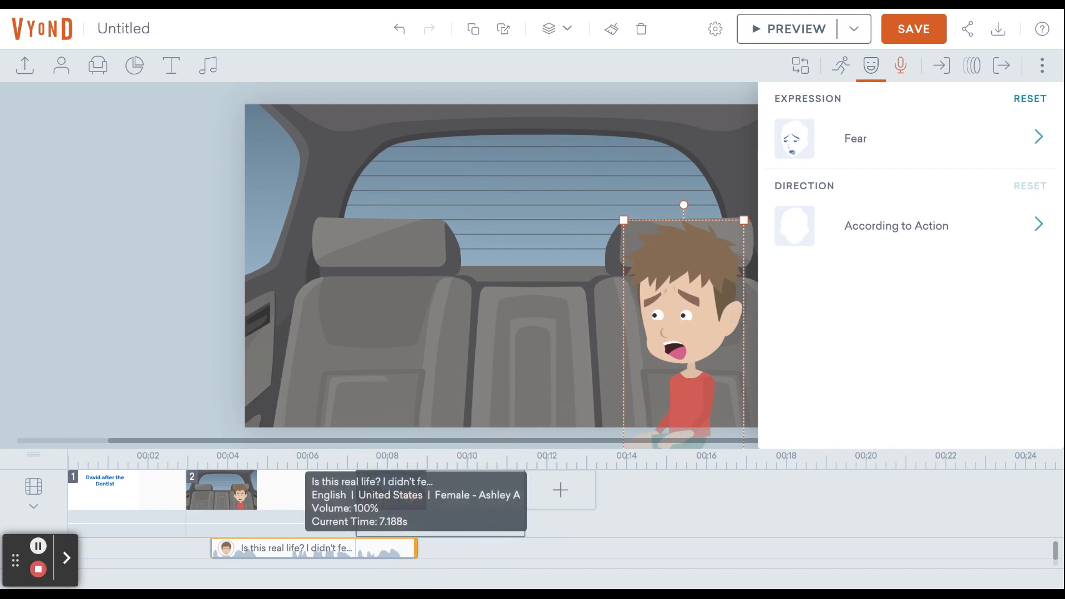
{"action": "left_click", "coordinate": [569, 558]}
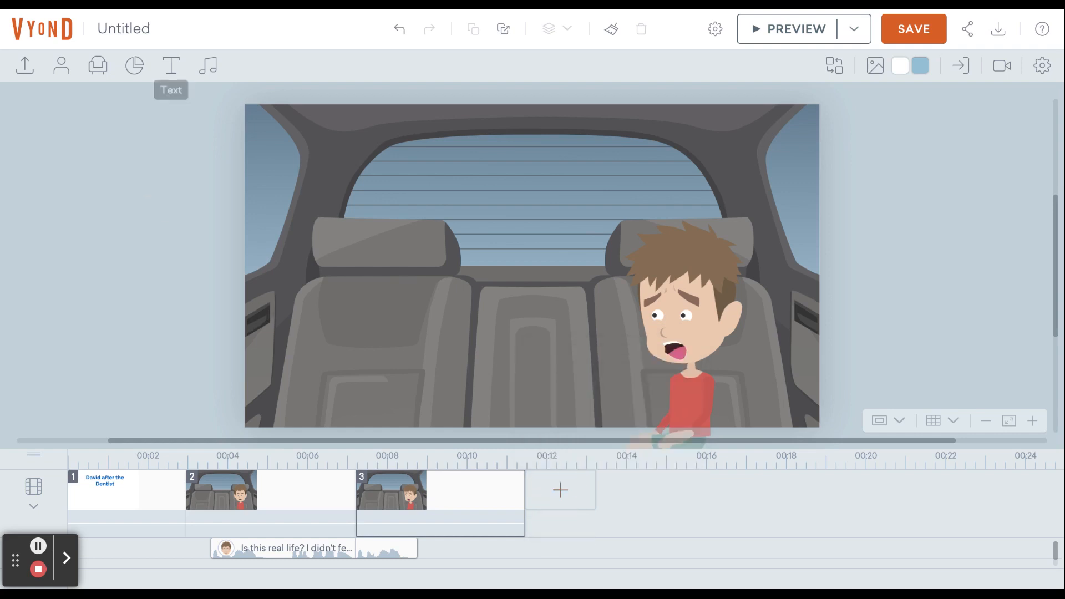
- Look through the available text templates for the third scene
{"action": "left_click", "coordinate": [173, 63]}
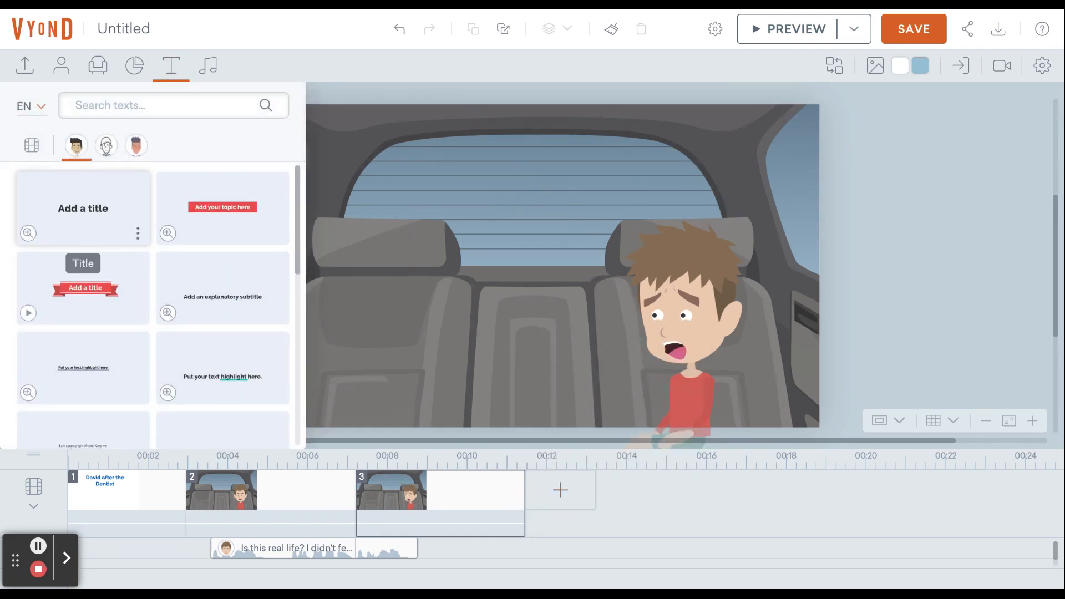
{"action": "scroll", "coordinate": [83, 233], "scroll_direction": "down", "scroll_amount": 6}
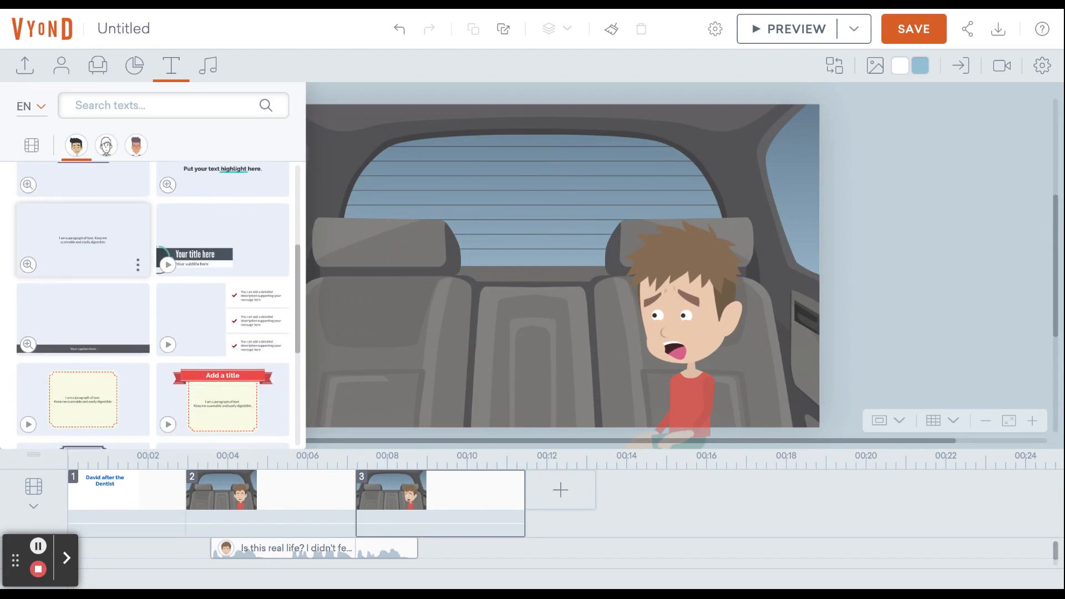
{"action": "scroll", "coordinate": [28, 327], "scroll_direction": "down", "scroll_amount": 3}
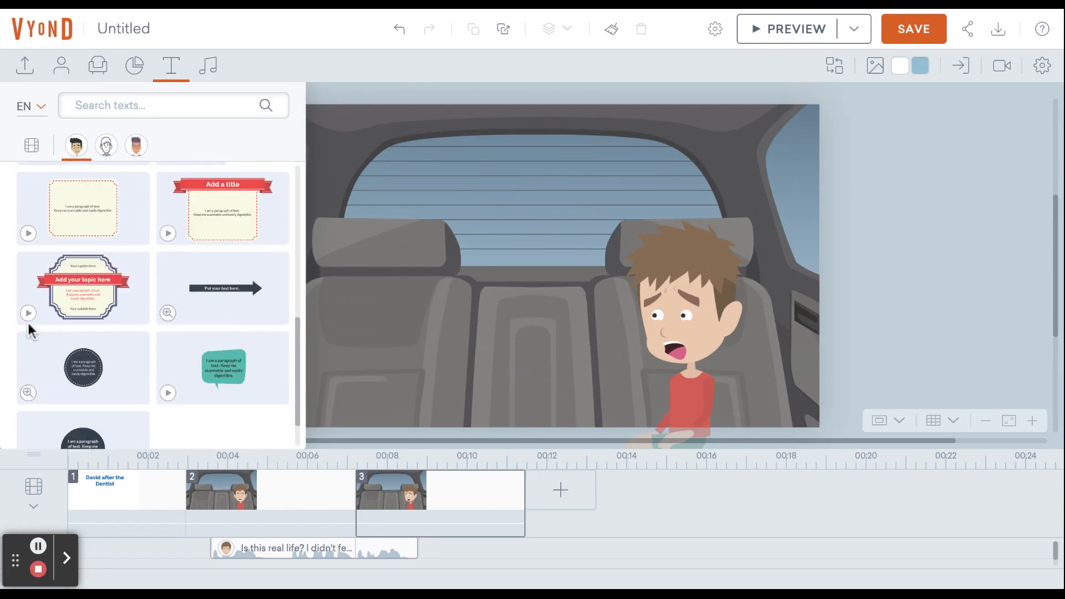
{"action": "scroll", "coordinate": [28, 324], "scroll_direction": "up", "scroll_amount": 9}
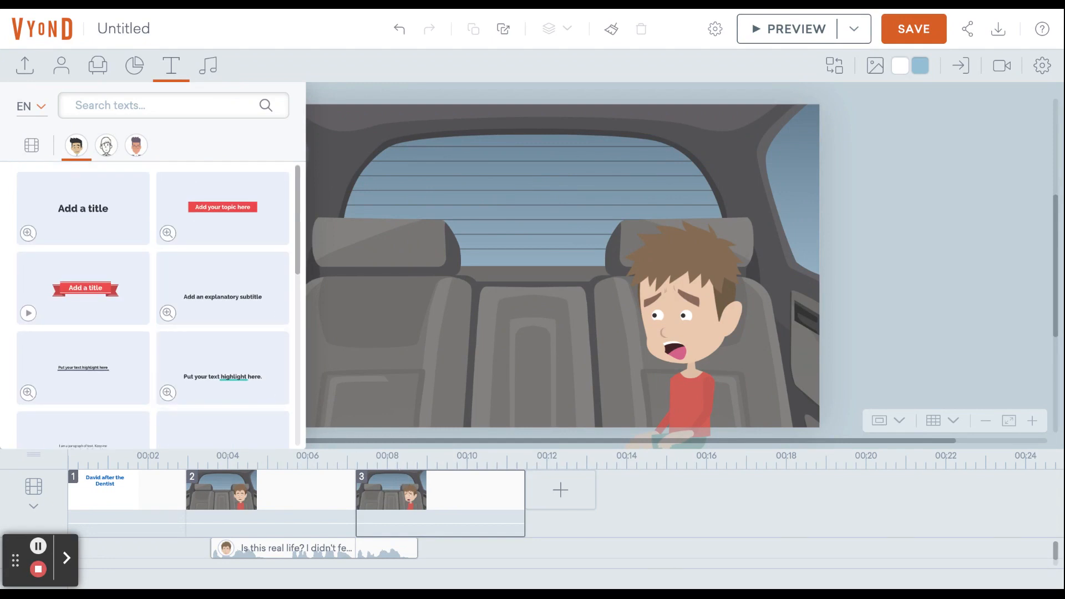
- Add a blank fourth scene after the car scenes and set its background color to red, C82D2D
{"action": "mouse_move", "coordinate": [566, 554]}
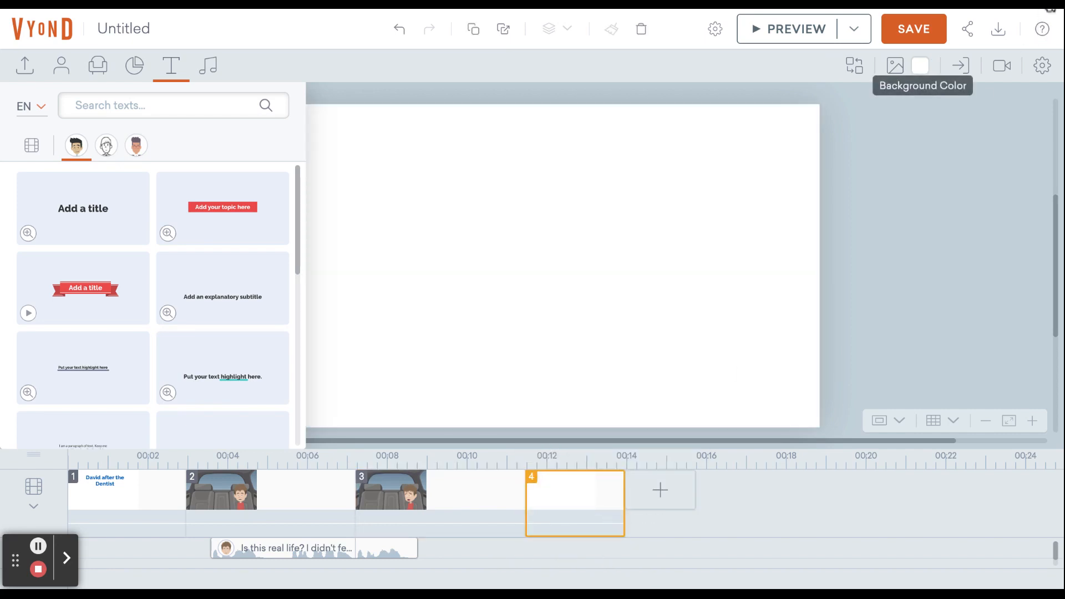
{"action": "left_click", "coordinate": [921, 66]}
{"action": "left_click", "coordinate": [870, 146]}
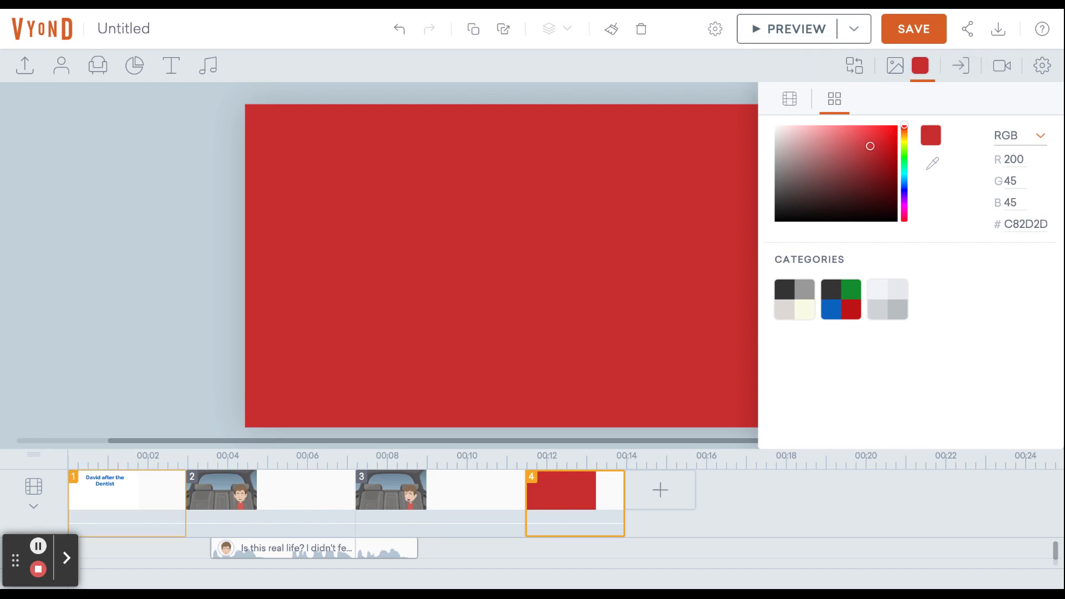
- Preview the video starting from the title scene
{"action": "left_click", "coordinate": [128, 499]}
{"action": "left_click", "coordinate": [764, 28]}
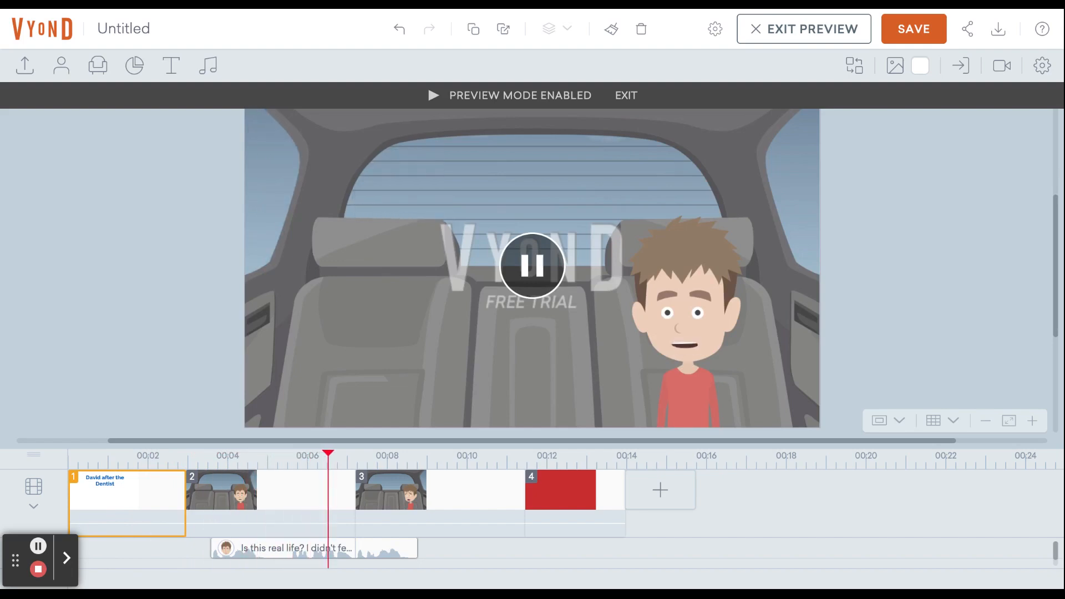
{"action": "left_click", "coordinate": [661, 27]}
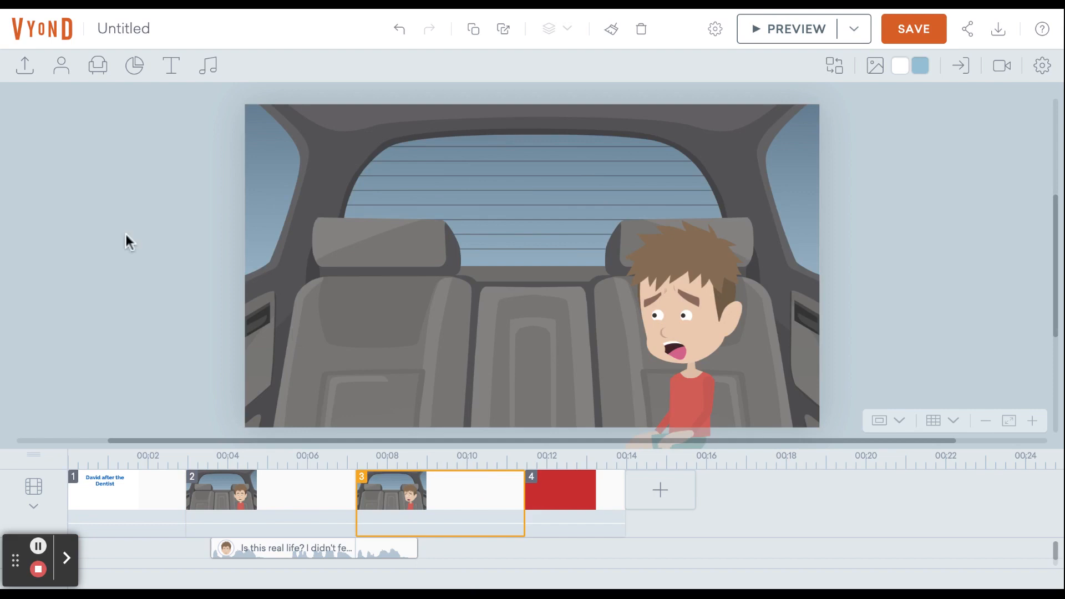
- Add the Bear Head prop from the Animals category to the middle of the third scene
{"action": "left_click", "coordinate": [98, 65]}
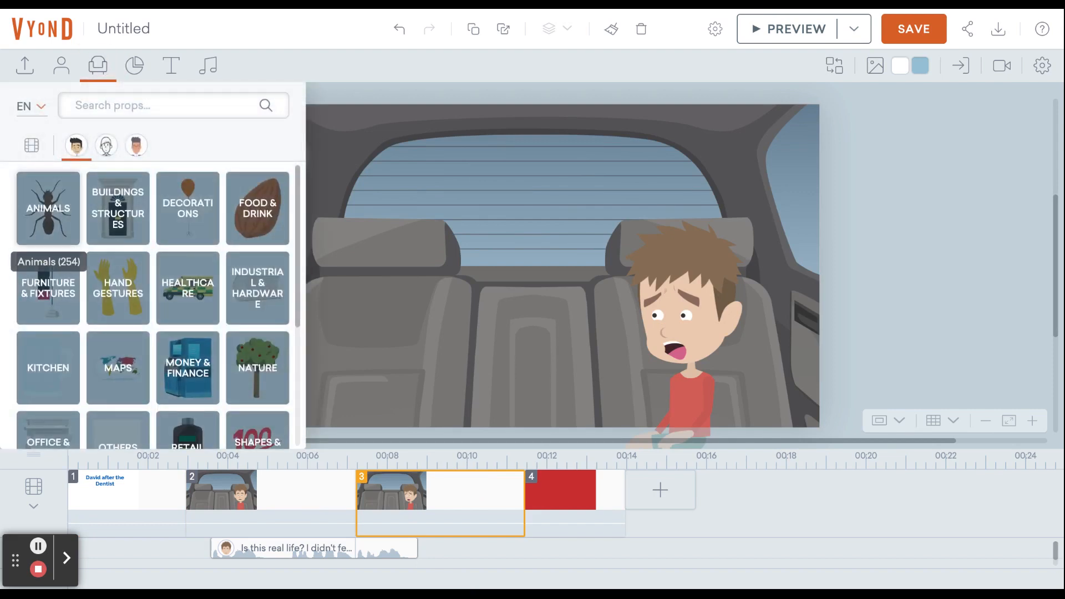
{"action": "left_click", "coordinate": [48, 208]}
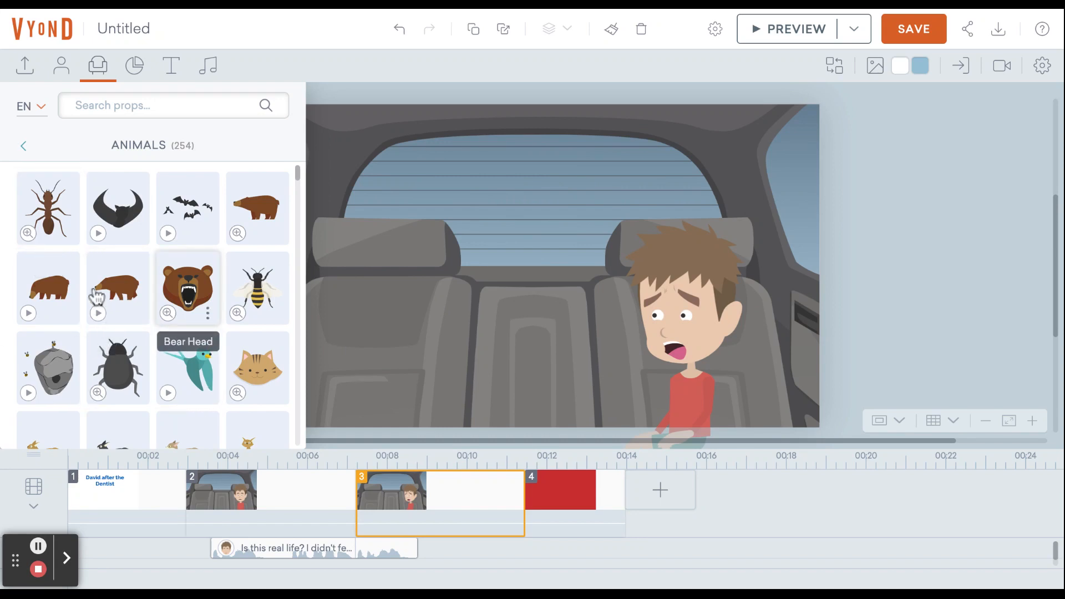
{"action": "left_click_drag", "start_coordinate": [188, 286], "coordinate": [530, 266]}
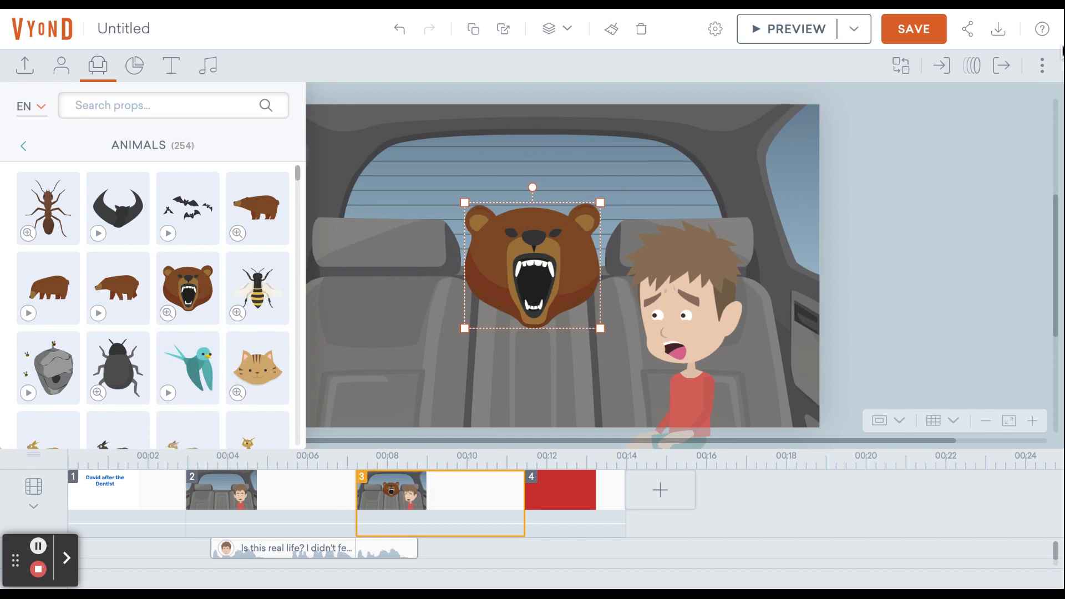
- Give the bear head a Line - Horizontal motion path and reposition it to run from the car's upper-left corner toward the boy
{"action": "left_click", "coordinate": [972, 65]}
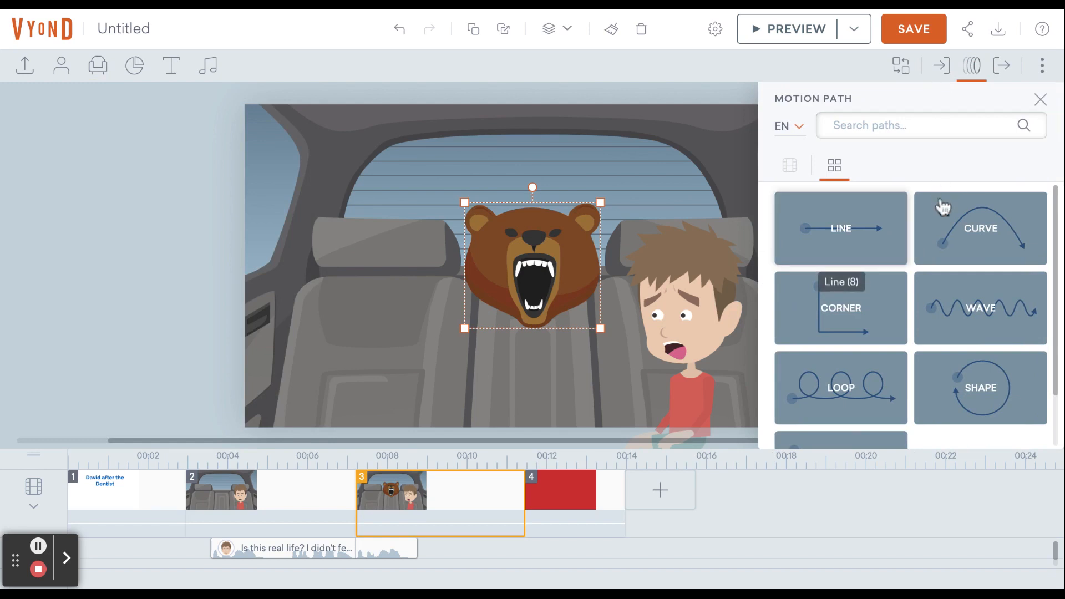
{"action": "left_click", "coordinate": [854, 226]}
{"action": "left_click", "coordinate": [943, 206]}
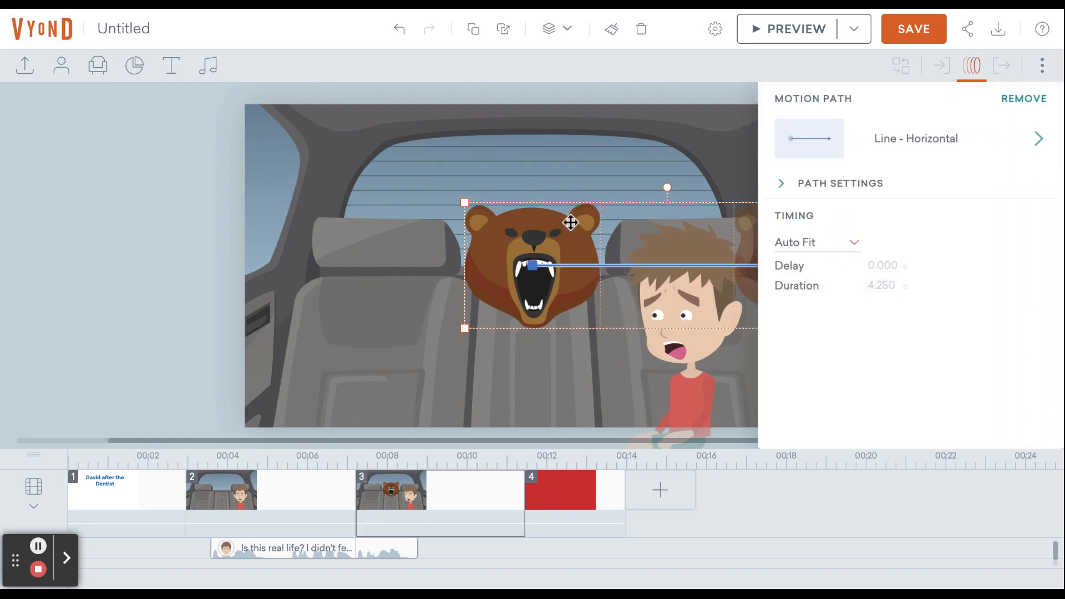
{"action": "left_click_drag", "start_coordinate": [571, 221], "coordinate": [439, 189]}
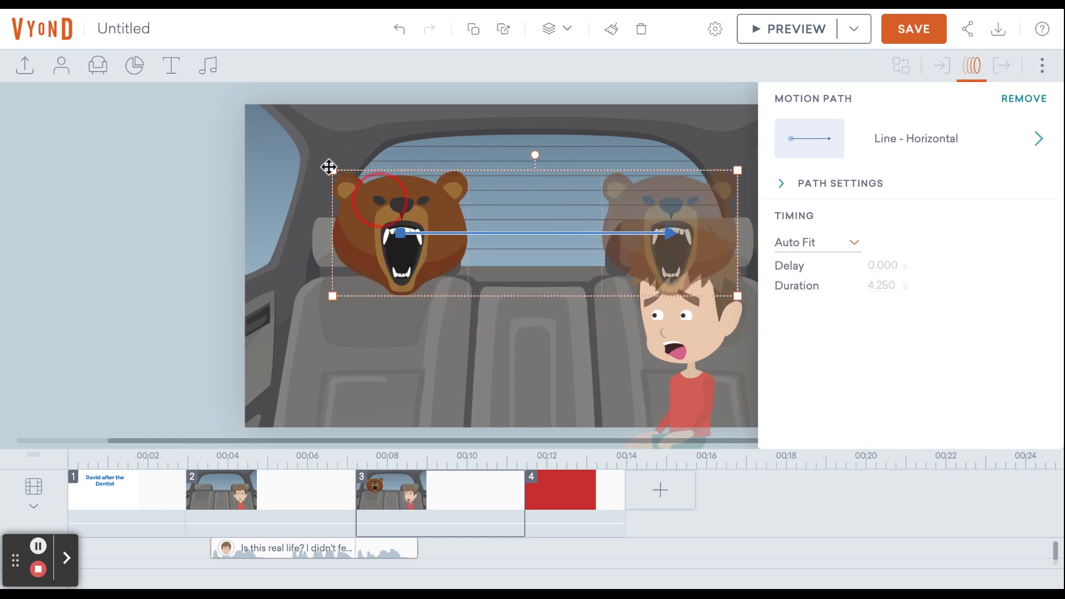
{"action": "left_click_drag", "start_coordinate": [328, 167], "coordinate": [274, 138]}
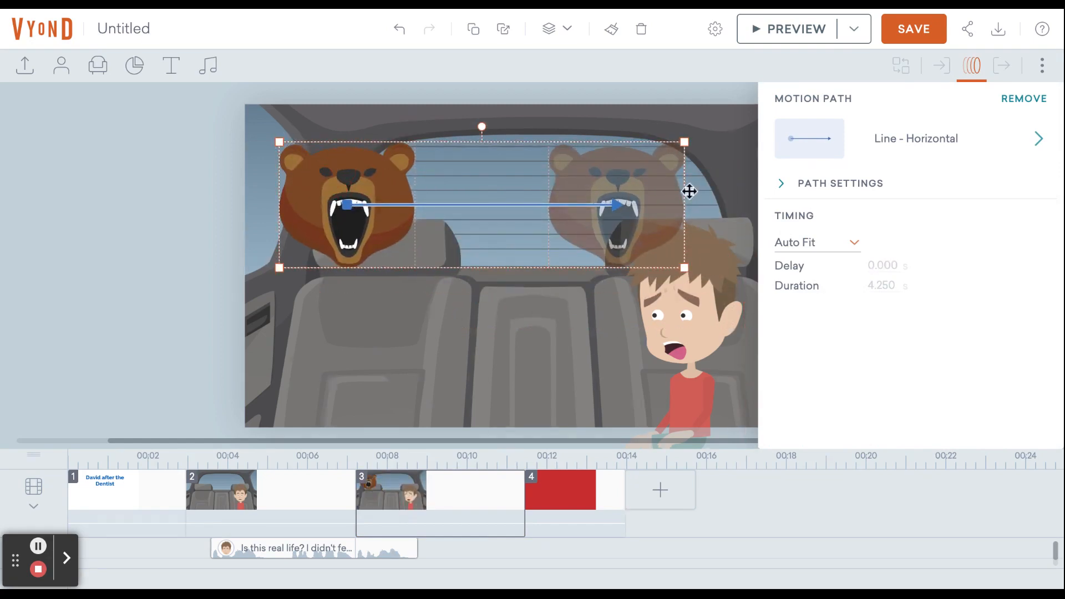
{"action": "left_click_drag", "start_coordinate": [651, 218], "coordinate": [632, 218]}
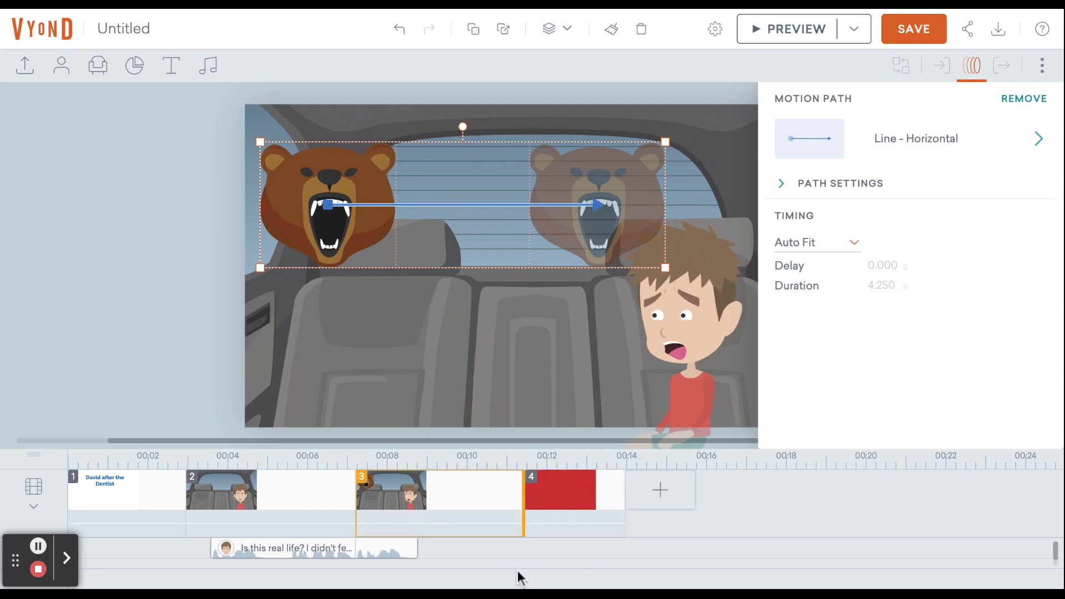
- Adjust the third scene's length so that it ends at about 13.9 s on the timeline
{"action": "left_click_drag", "start_coordinate": [525, 572], "coordinate": [425, 569]}
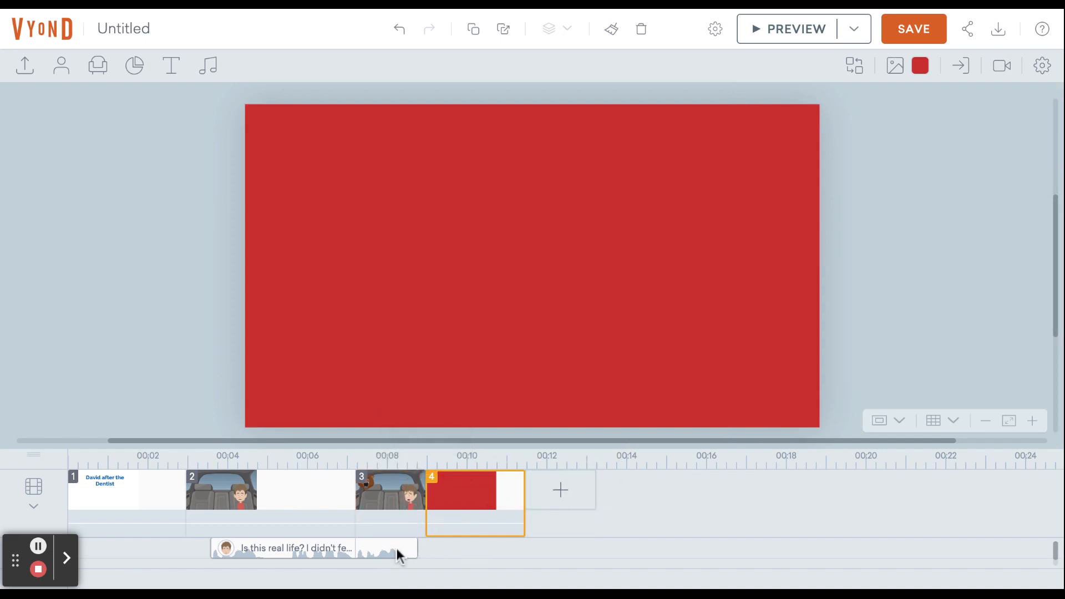
{"action": "left_click_drag", "start_coordinate": [426, 493], "coordinate": [622, 493]}
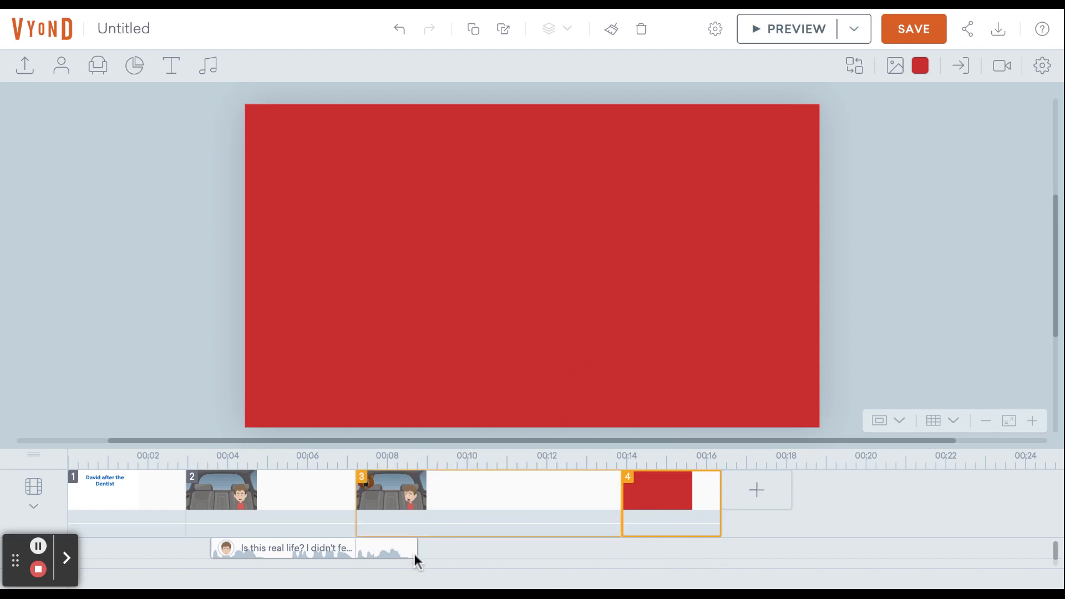
- Return to the third scene and select the bear head to display its motion path for editing
{"action": "left_click", "coordinate": [444, 490]}
{"action": "left_click", "coordinate": [262, 204]}
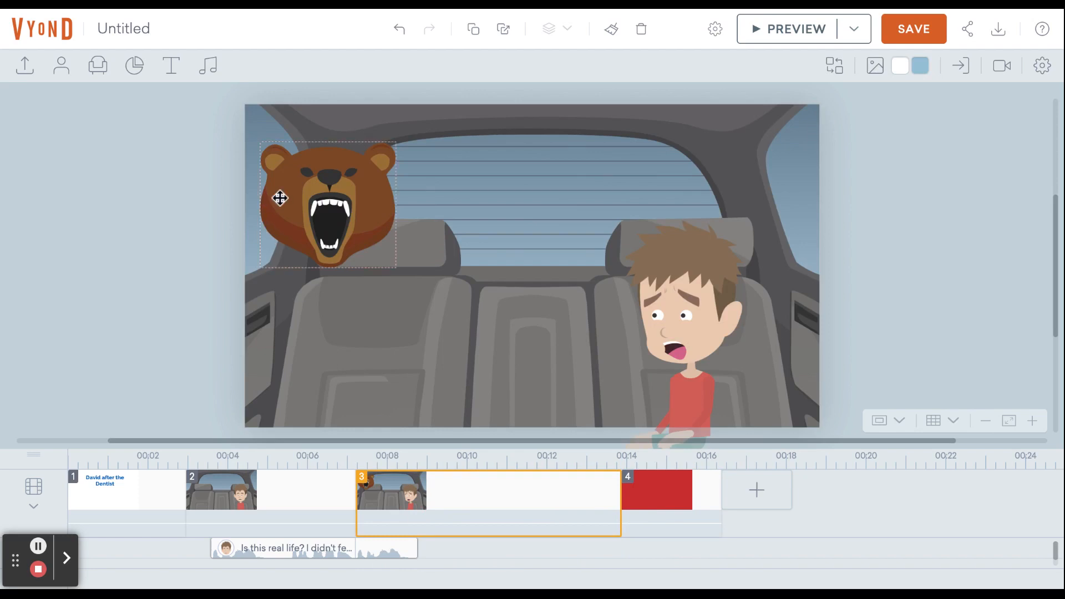
{"action": "left_click", "coordinate": [274, 197]}
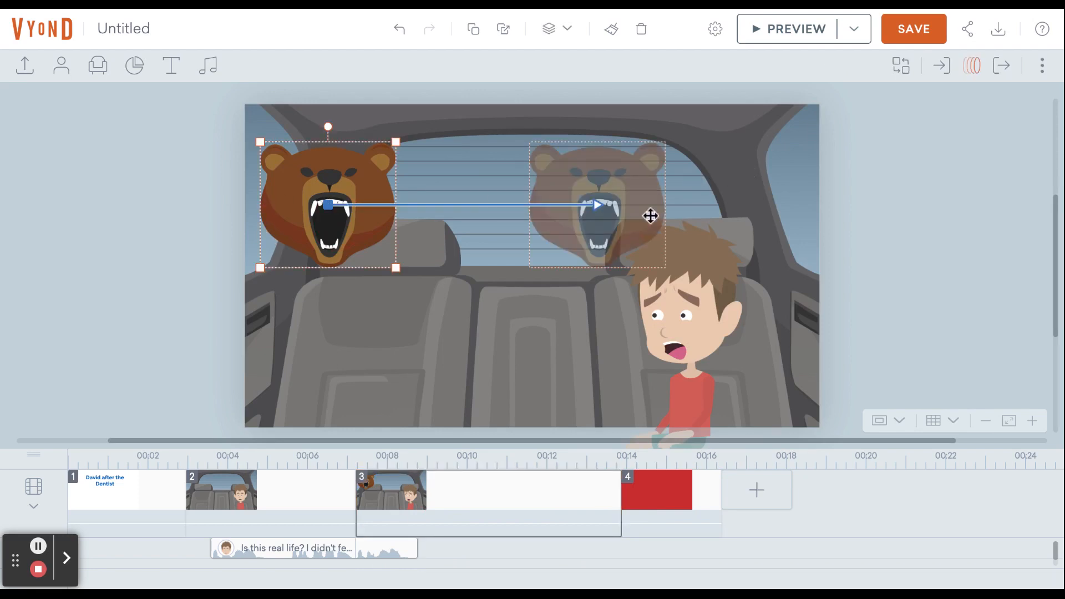